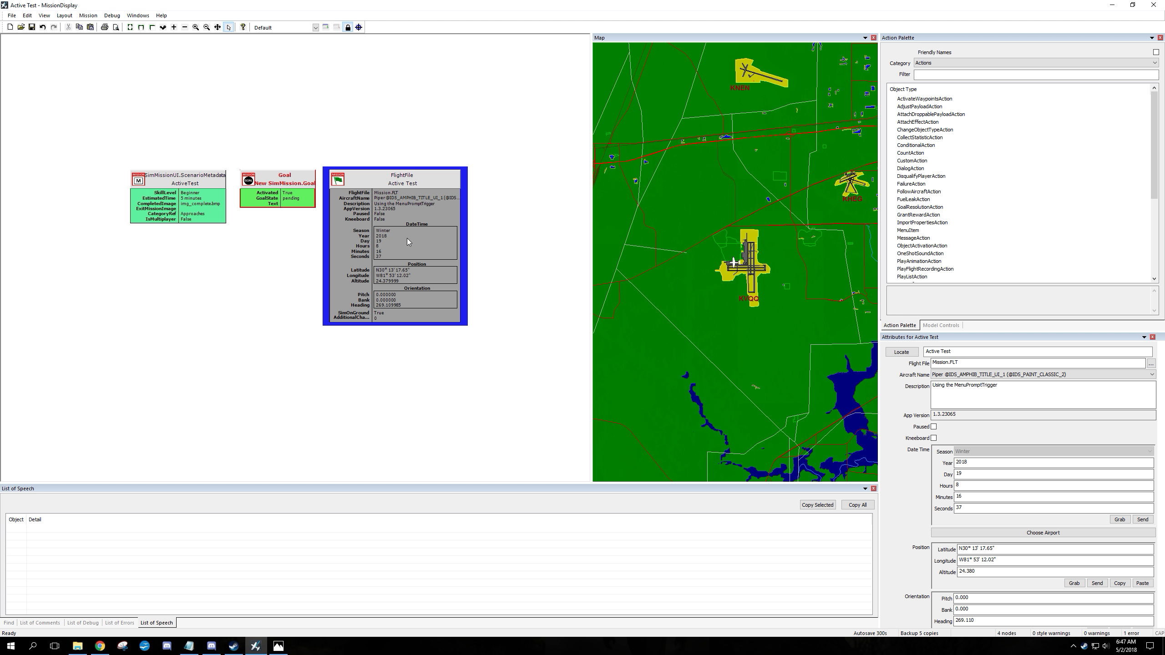
# - Add a MenuPromptTrigger from the Triggers category to the mission
pyautogui.click(960, 63)
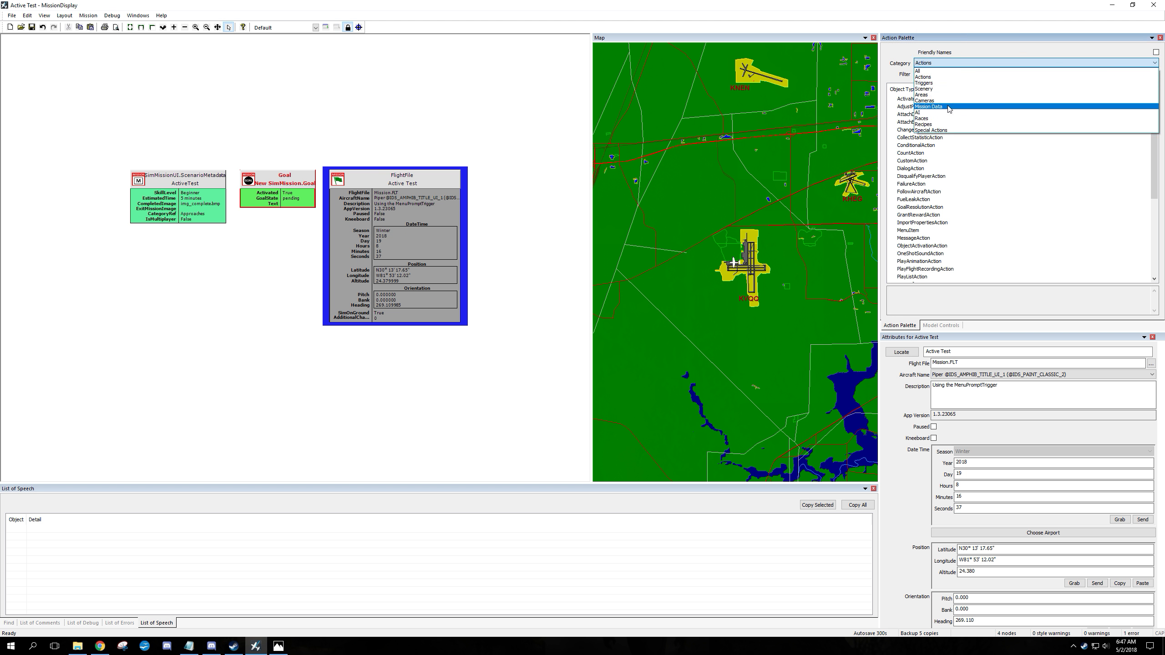
pyautogui.click(947, 83)
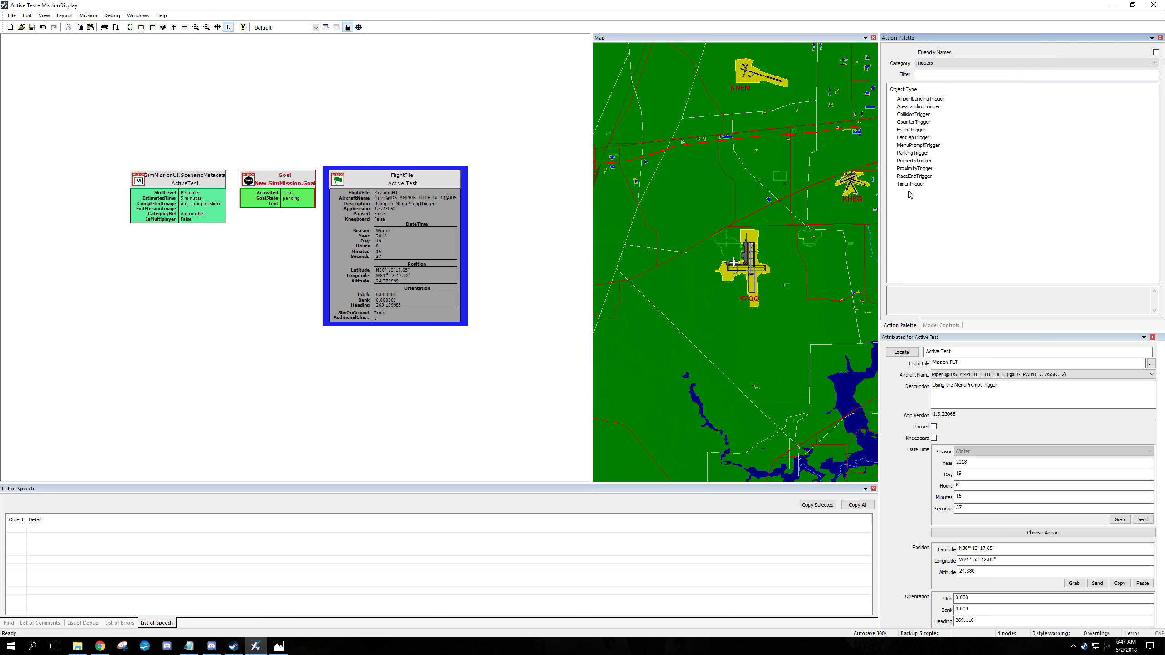
pyautogui.doubleClick(915, 146)
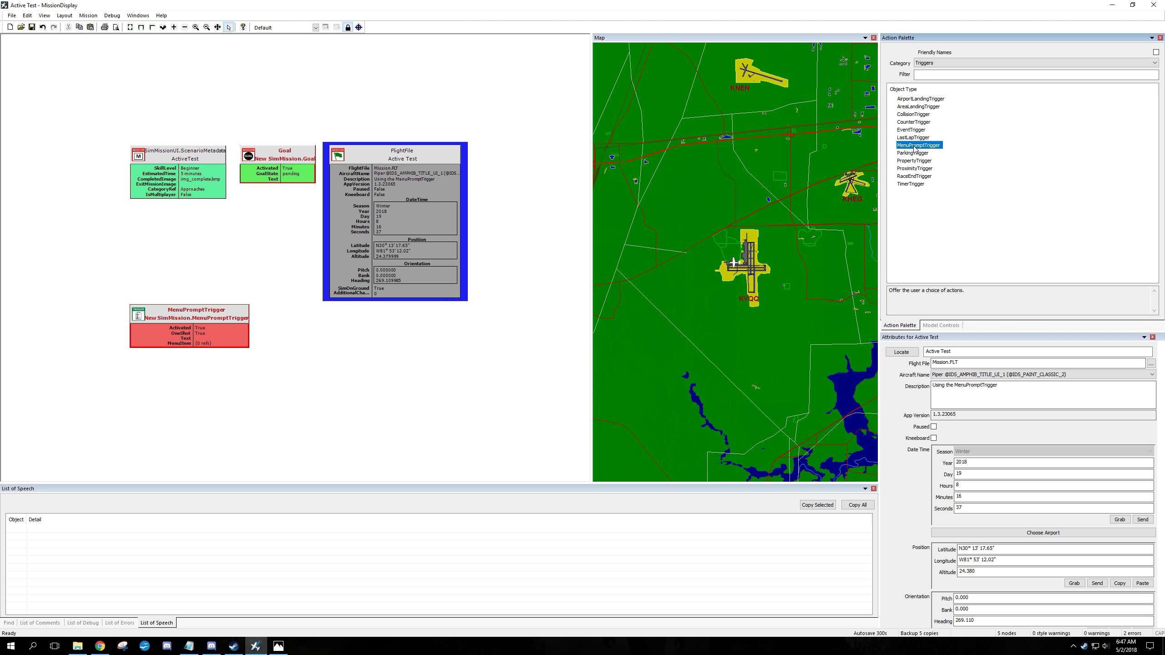
# - Set the new MenuPromptTrigger's text to "Select an airport"
pyautogui.click(191, 319)
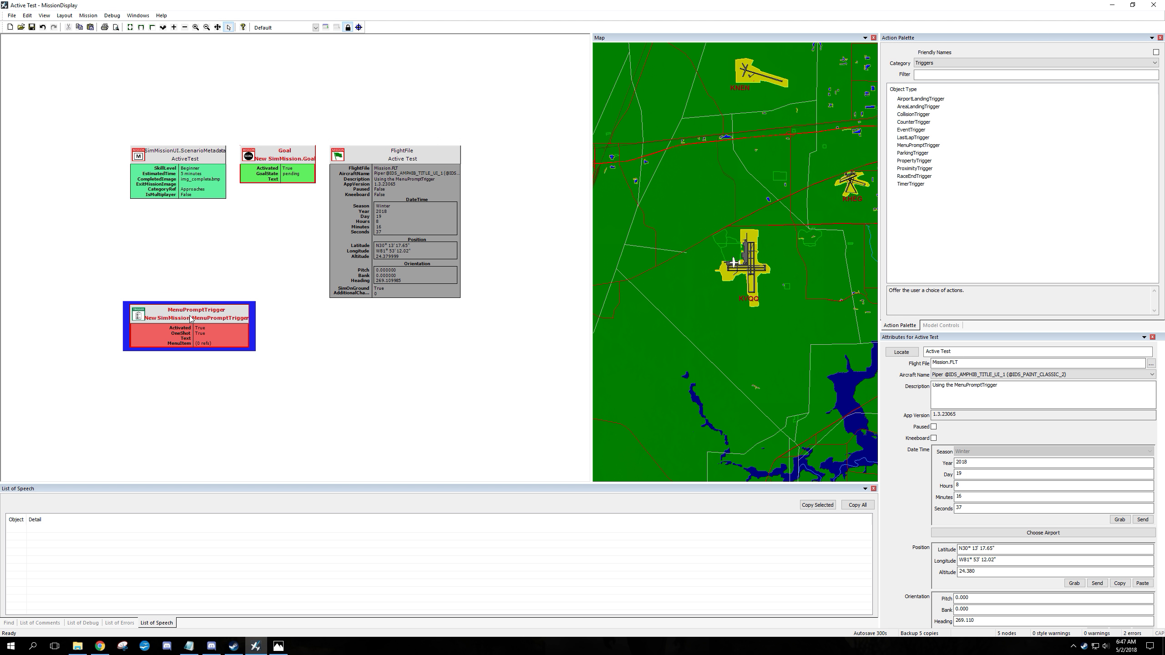
pyautogui.scroll(1, 281, 351)
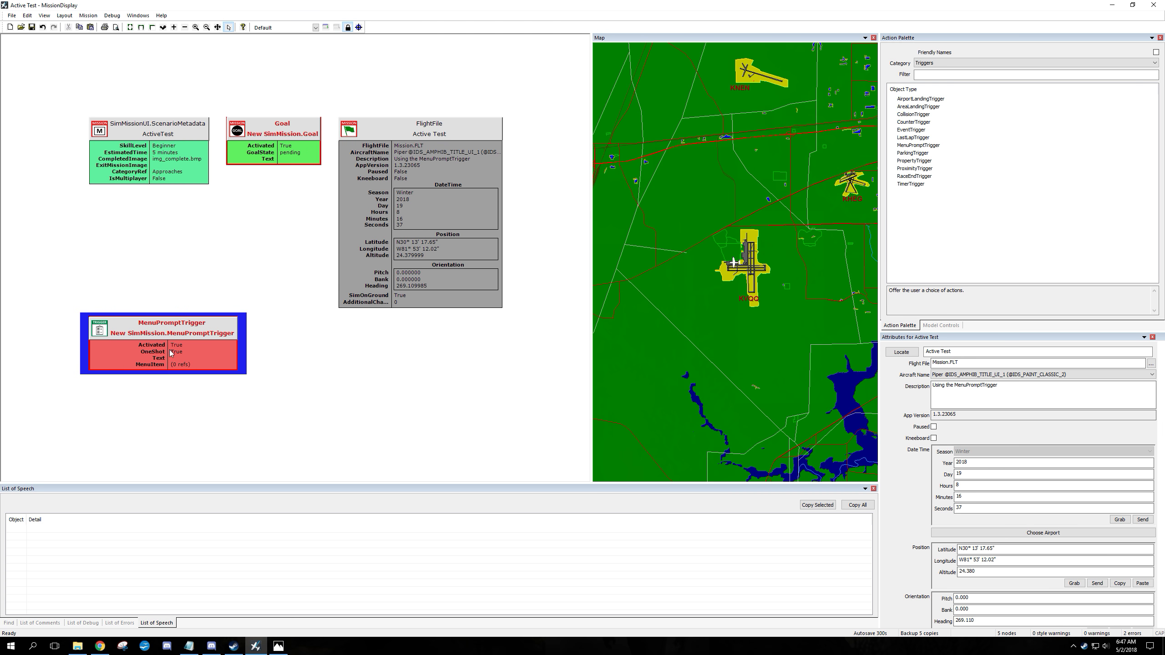
pyautogui.scroll(1, 179, 349)
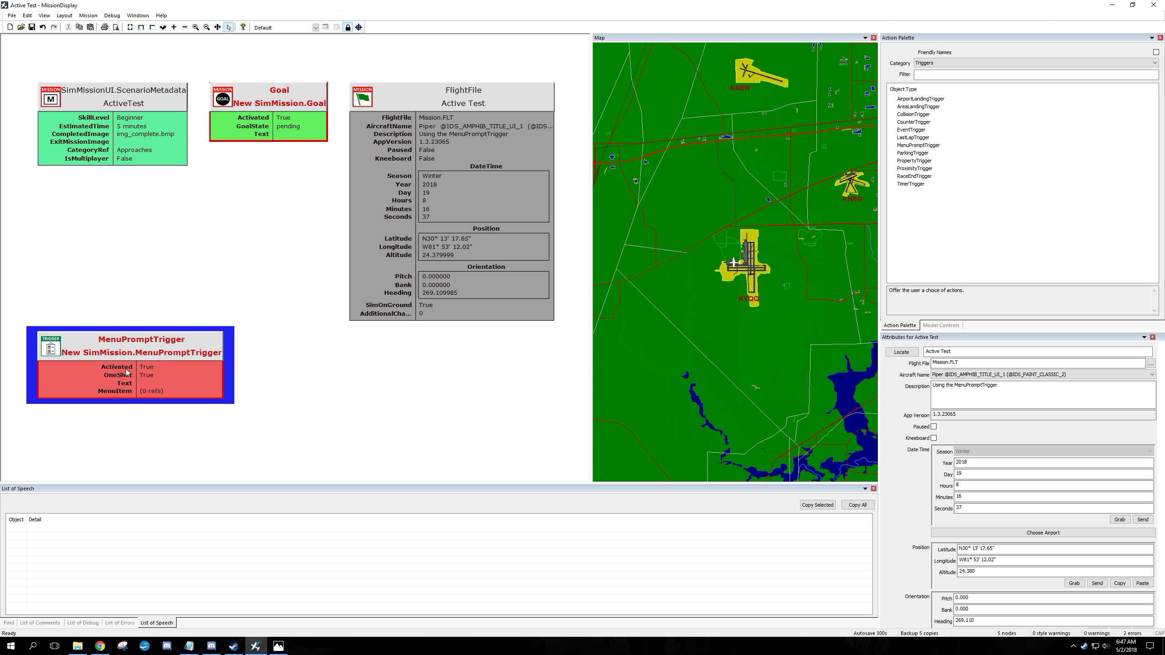
pyautogui.click(148, 384)
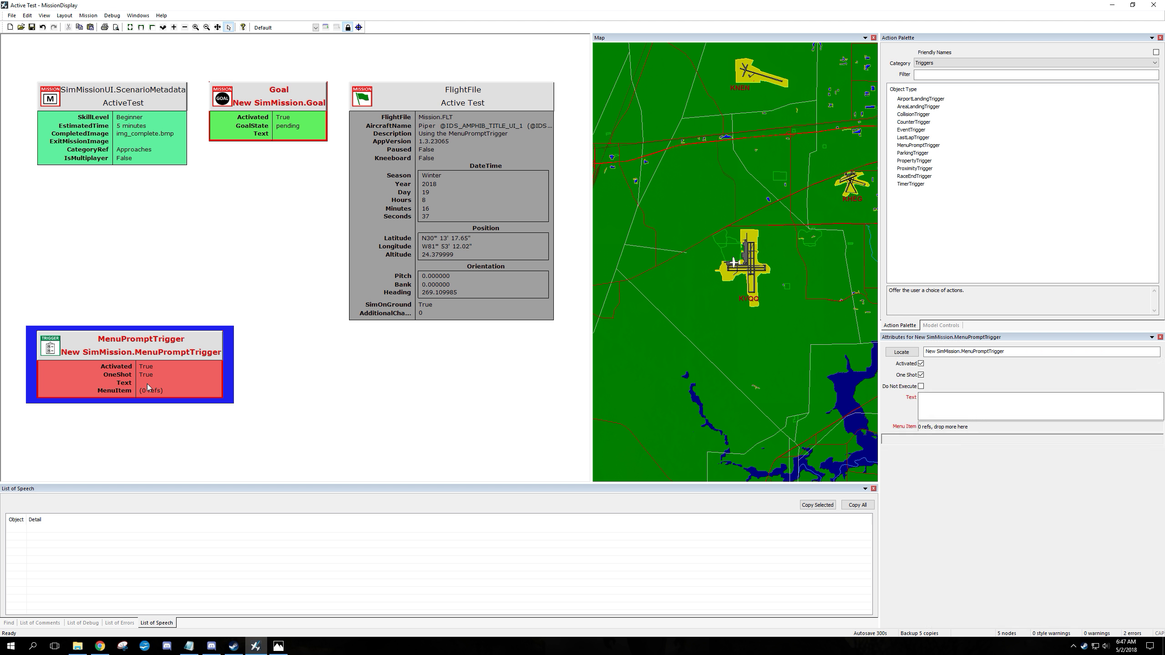
pyautogui.click(943, 403)
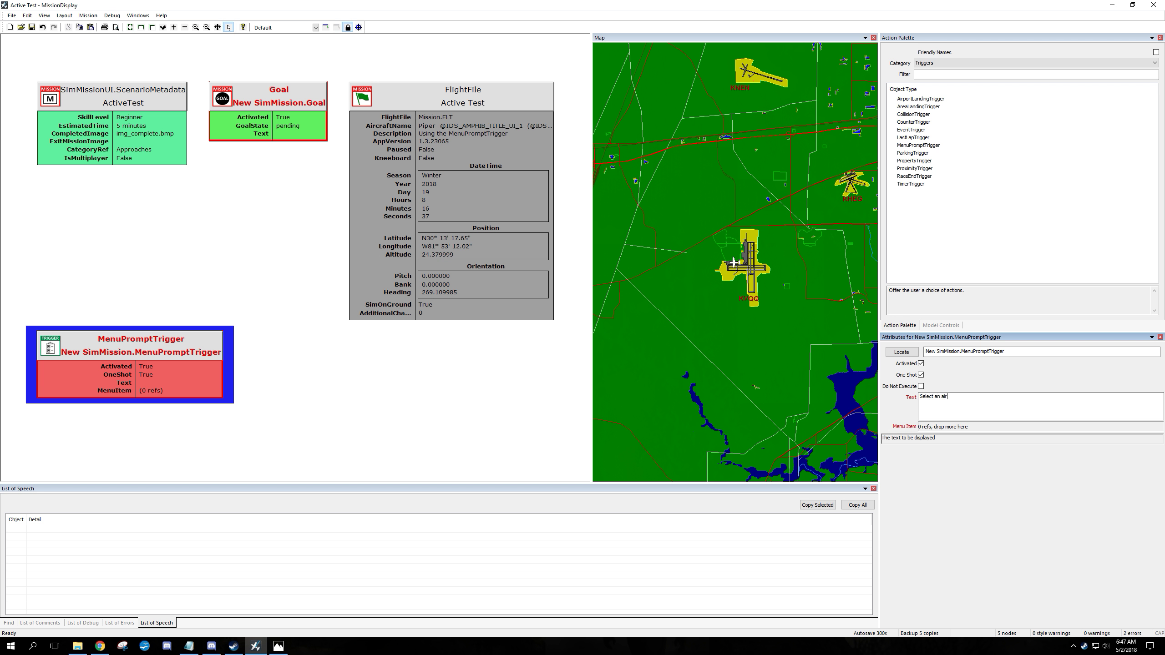
pyautogui.press('Tab')
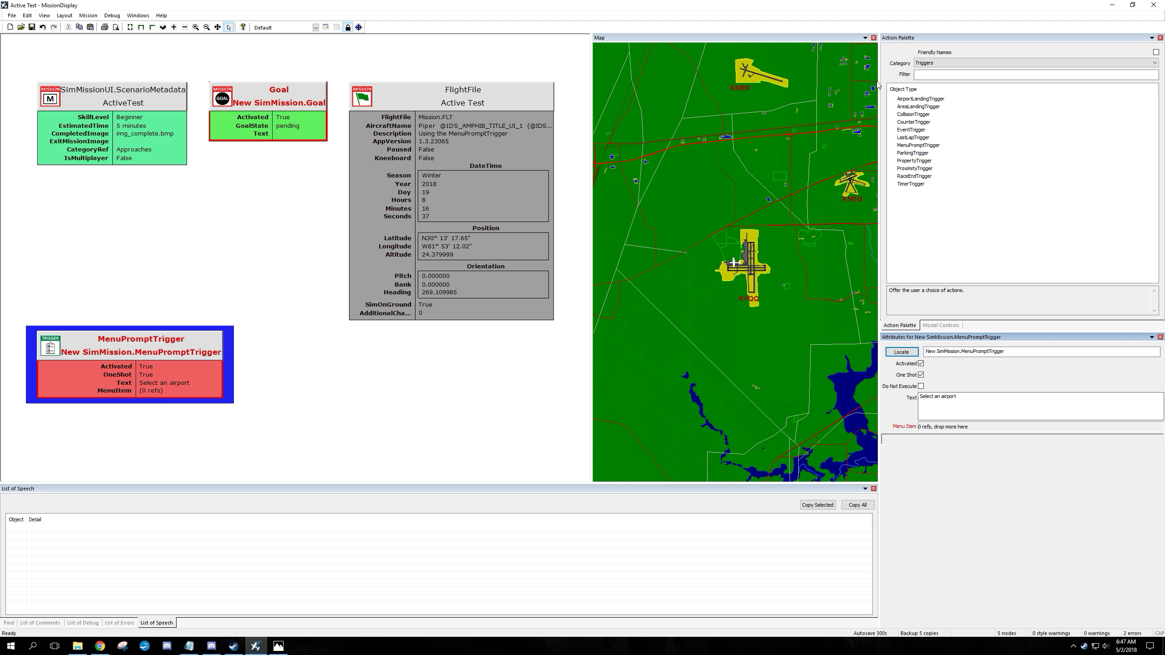
# - Attach three MenuItem actions to the MenuPromptTrigger's menu item references
pyautogui.click(926, 63)
pyautogui.click(926, 75)
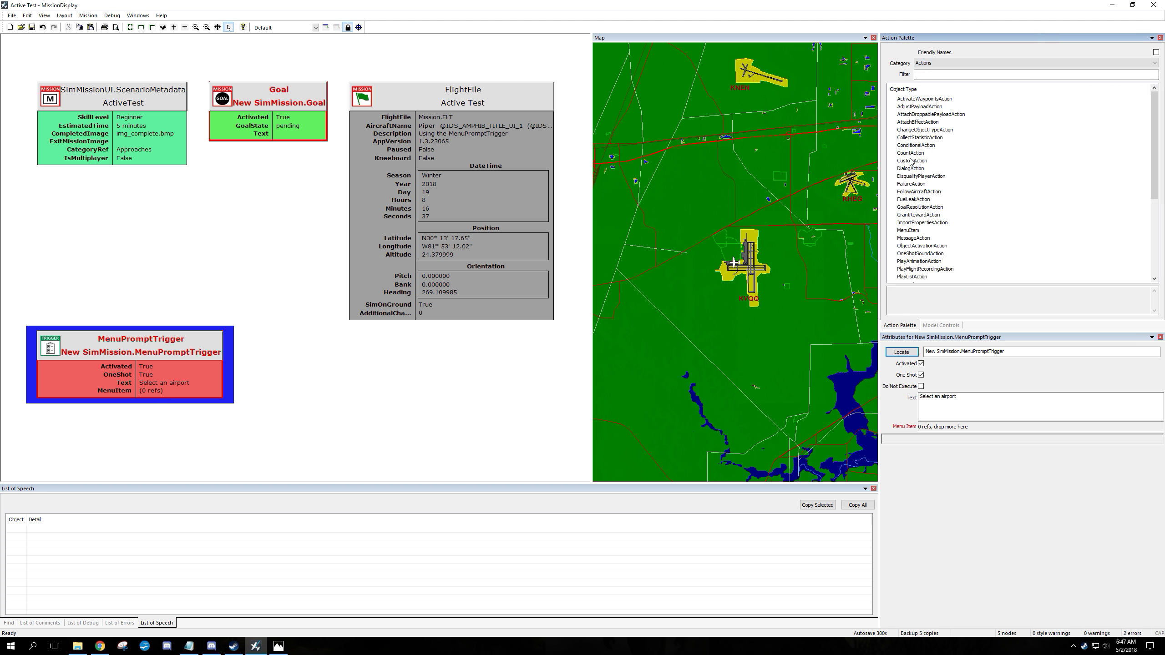
pyautogui.moveTo(908, 230); pyautogui.dragTo(178, 397)
pyautogui.moveTo(916, 231); pyautogui.dragTo(175, 127)
pyautogui.moveTo(919, 231); pyautogui.dragTo(145, 120)
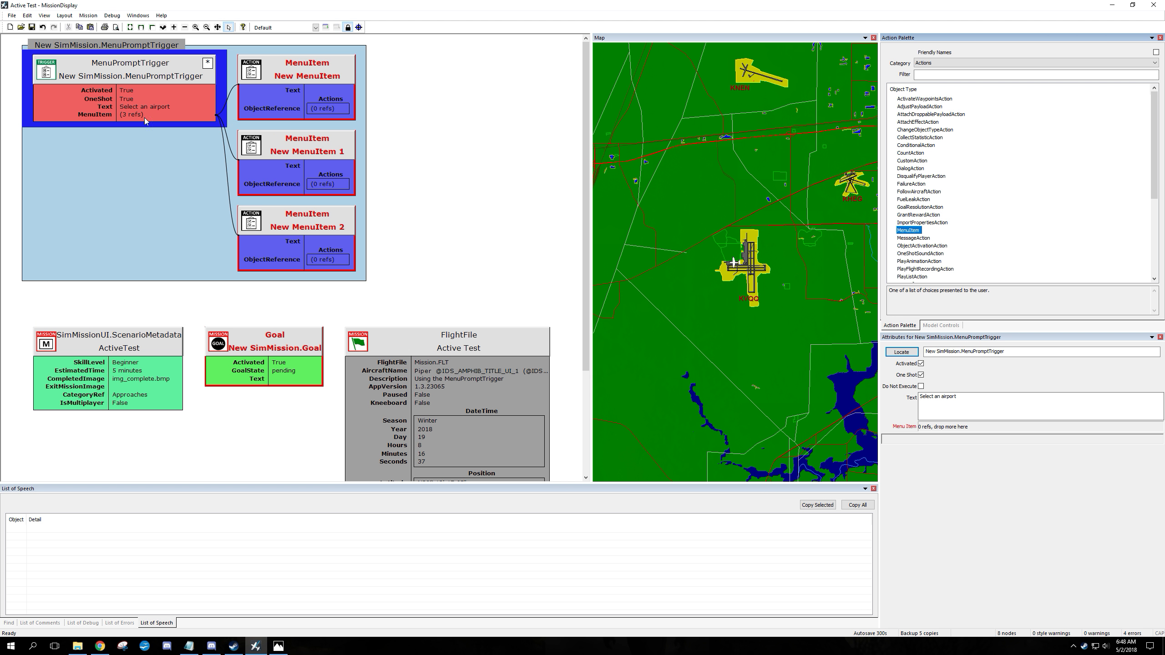
# - Set the first menu item's text to "Select KNEN" and the second's to "Select KHEG"
pyautogui.click(323, 95)
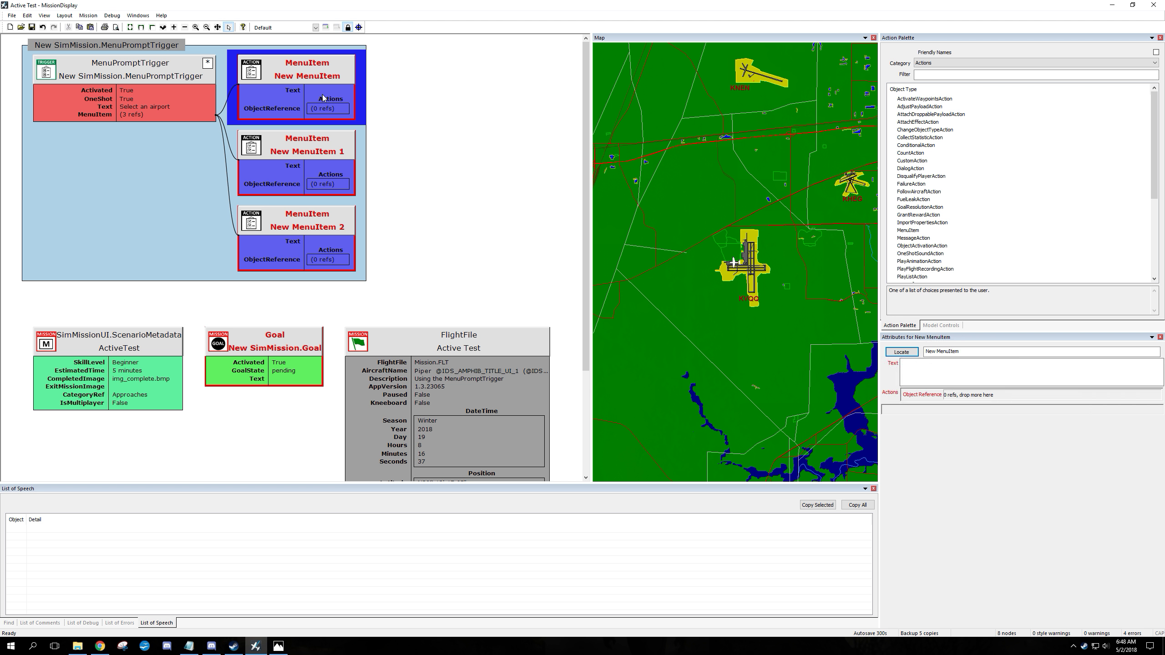
pyautogui.click(1017, 367)
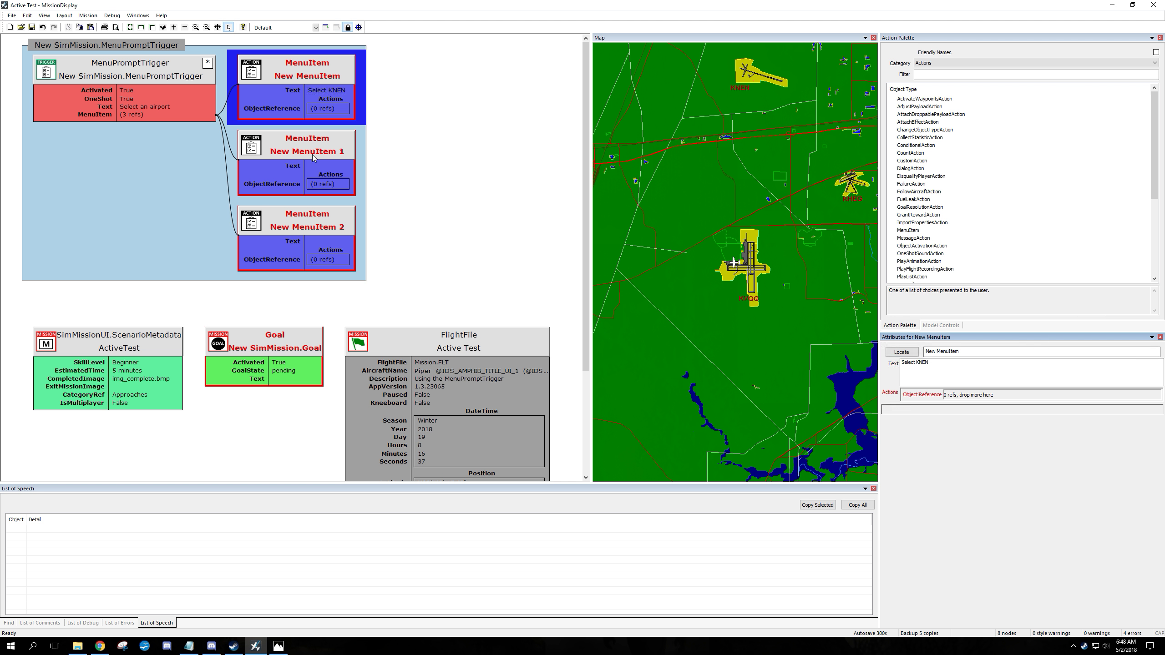
pyautogui.click(325, 166)
pyautogui.click(928, 371)
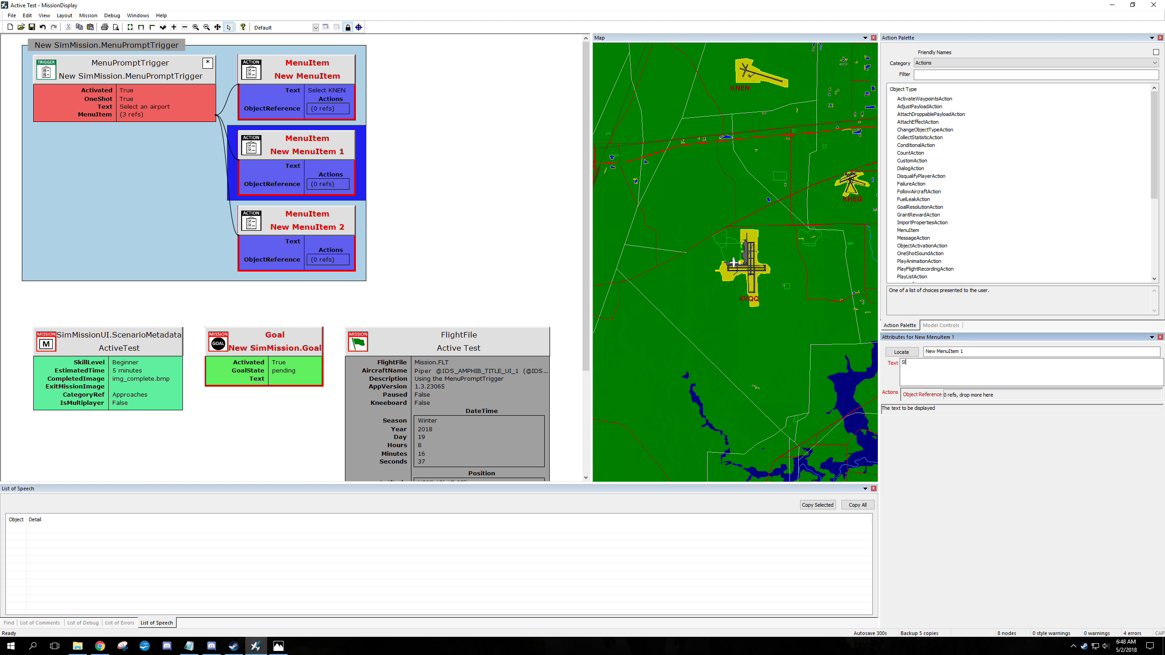
pyautogui.write('Select KHEG')
pyautogui.press('Tab')
# - Look over the map for another nearby airport and set the third menu item's text to "Select KNIP"
pyautogui.moveTo(843, 269); pyautogui.dragTo(780, 294)
pyautogui.scroll(-1, 780, 293)
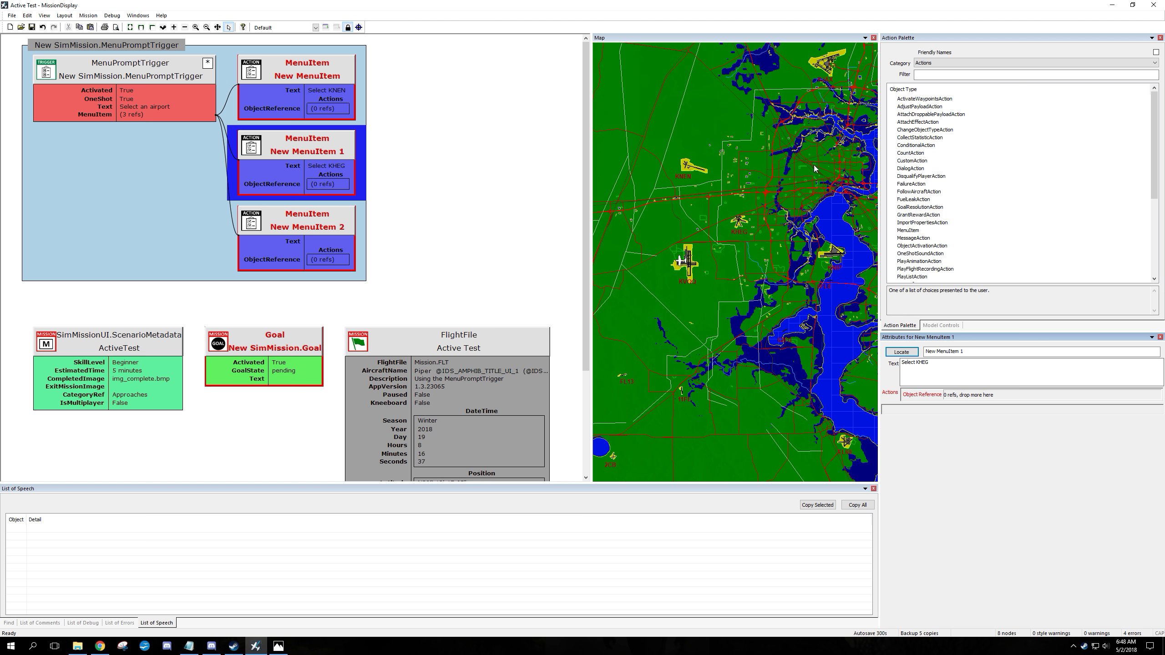
pyautogui.scroll(2, 808, 285)
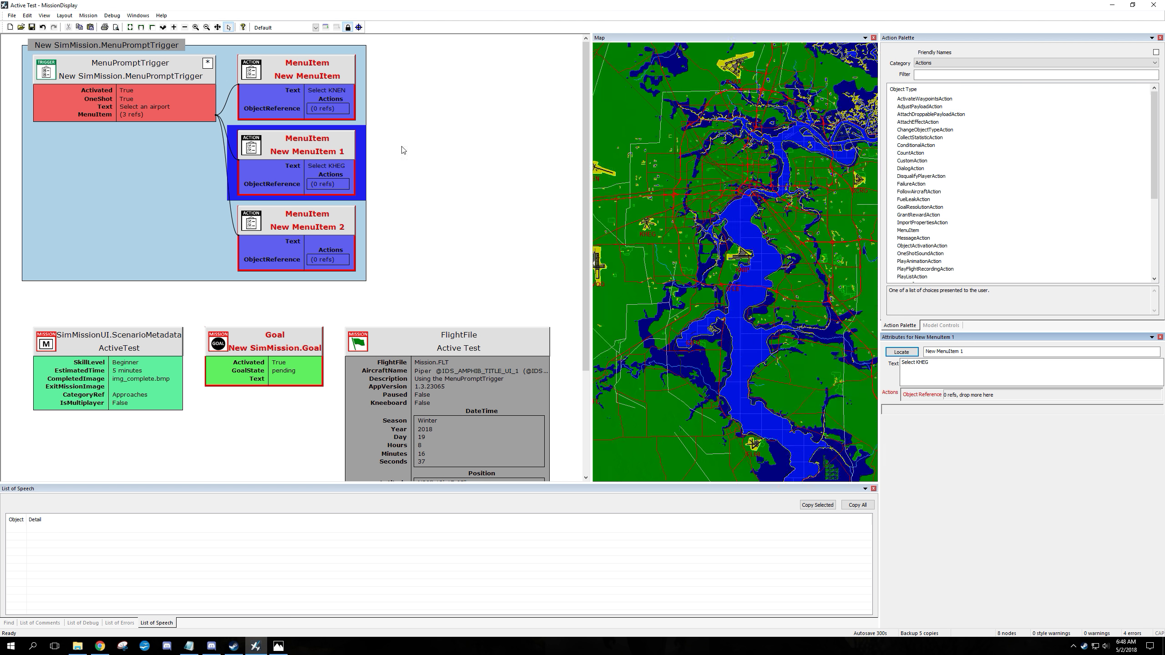
pyautogui.click(321, 248)
pyautogui.click(903, 374)
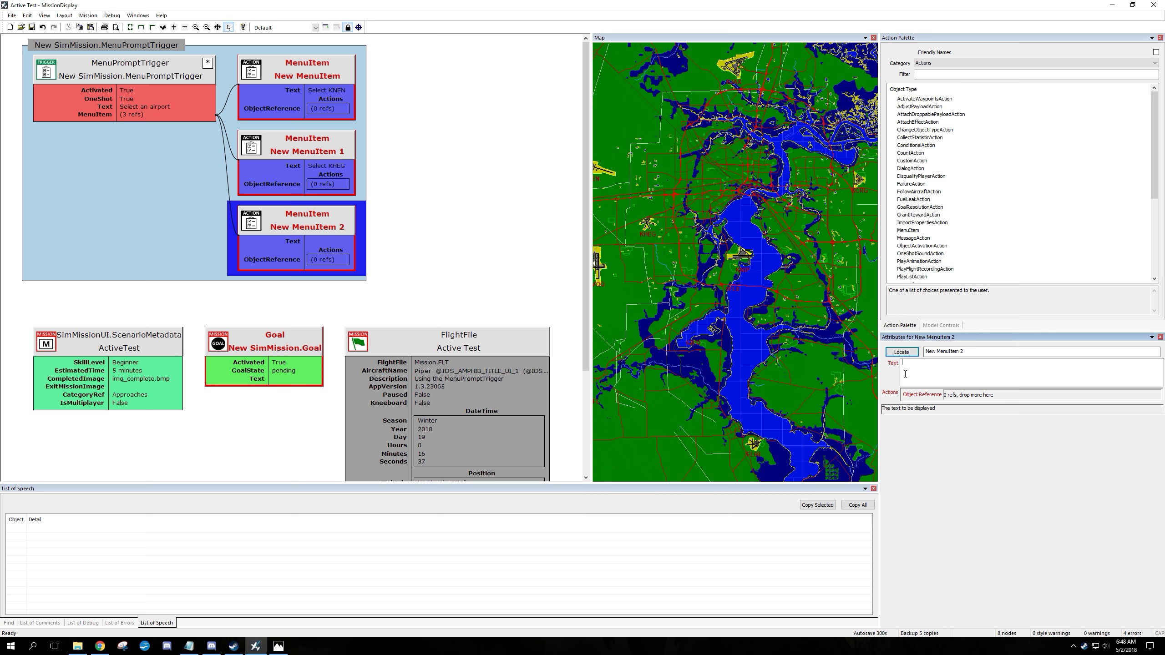
pyautogui.write('Select KNIP')
pyautogui.press('Tab')
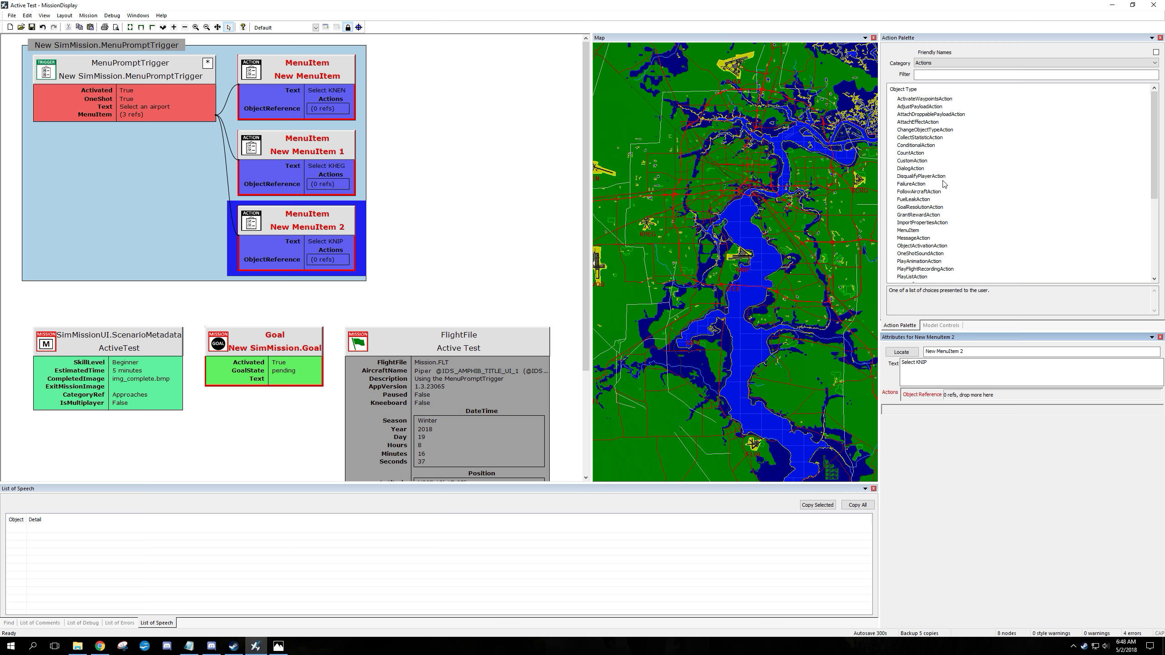
# - Attach a DialogAction to the object reference of each of the three menu items
pyautogui.click(902, 168)
pyautogui.moveTo(901, 169); pyautogui.dragTo(323, 109)
pyautogui.moveTo(910, 168); pyautogui.dragTo(297, 182)
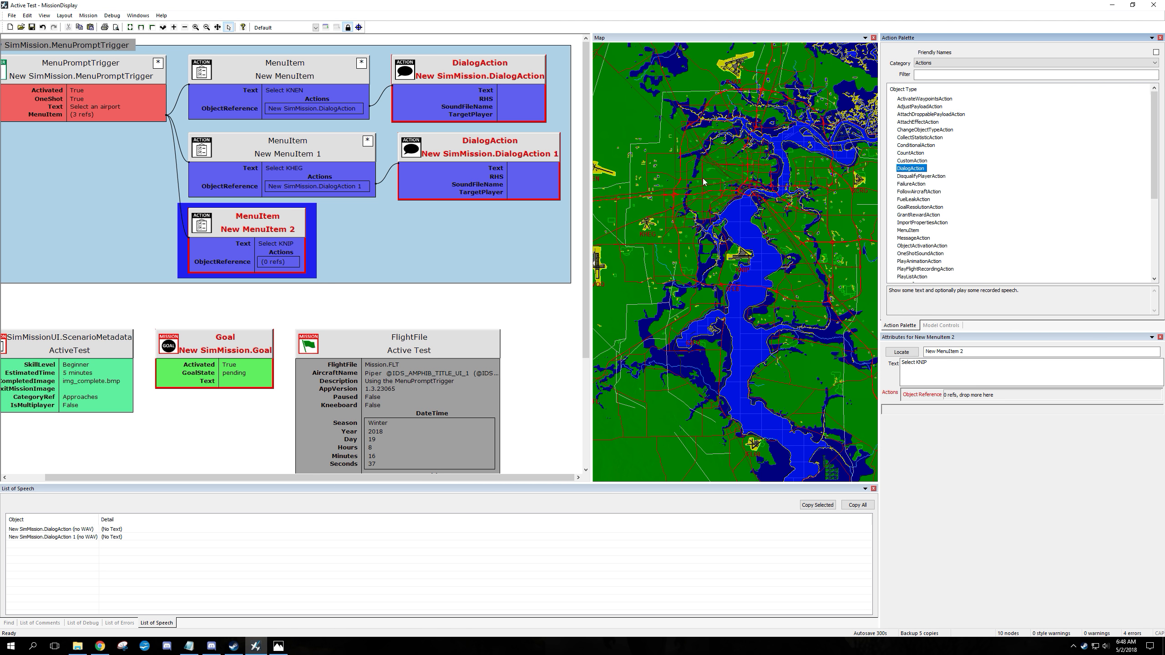
pyautogui.moveTo(907, 169); pyautogui.dragTo(271, 258)
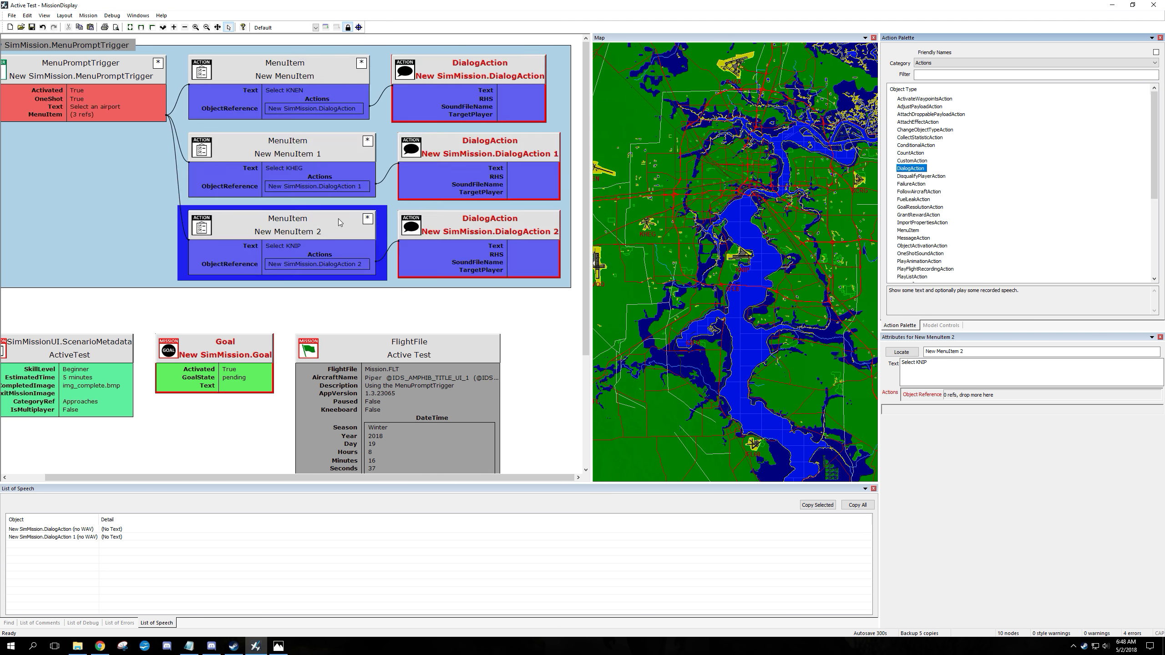
# - Set the text of the KNEN menu item's dialog action to "K N E N selected", with the airport letters spaced apart
pyautogui.click(518, 92)
pyautogui.click(953, 386)
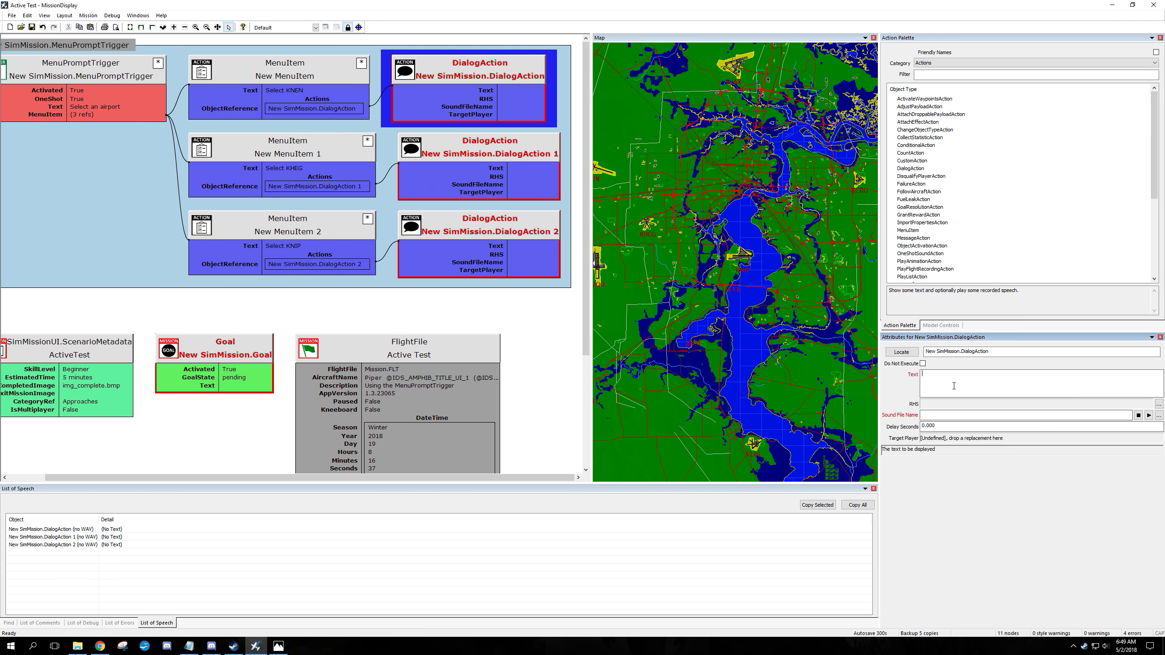
pyautogui.write('YHou')
pyautogui.press('BackSpace')
pyautogui.press('BackSpace')
pyautogui.write('KNEN selected')
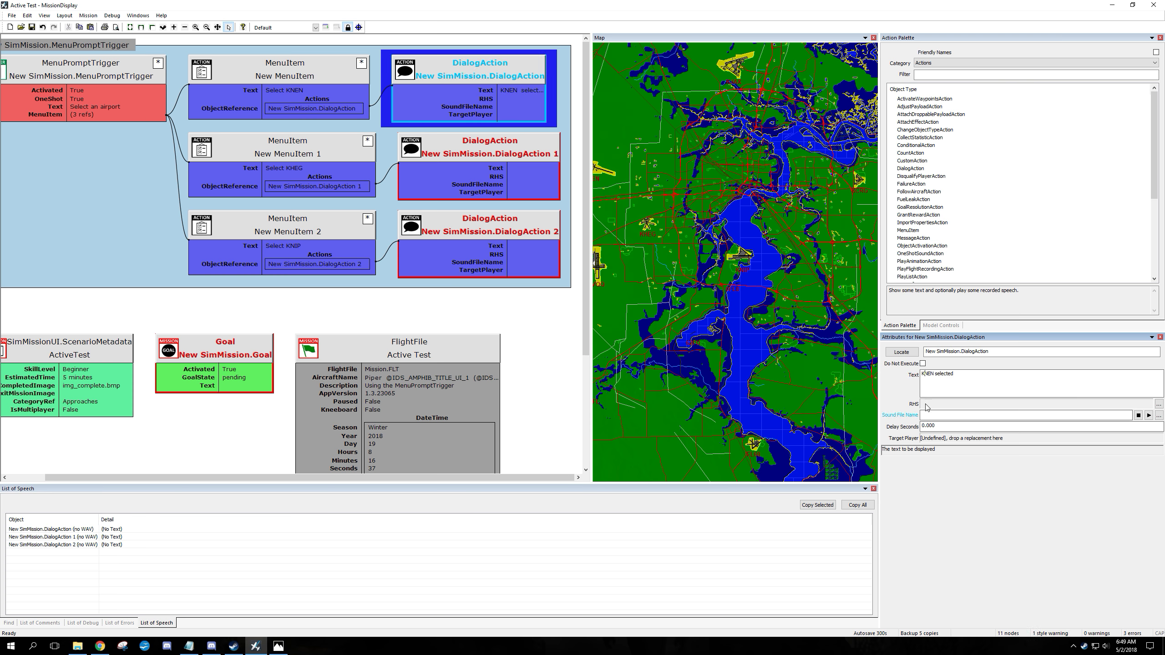
pyautogui.click(933, 373)
pyautogui.click(935, 373)
# - Set the text of the KHEG menu item's dialog action to "K H E G selected"
pyautogui.click(529, 173)
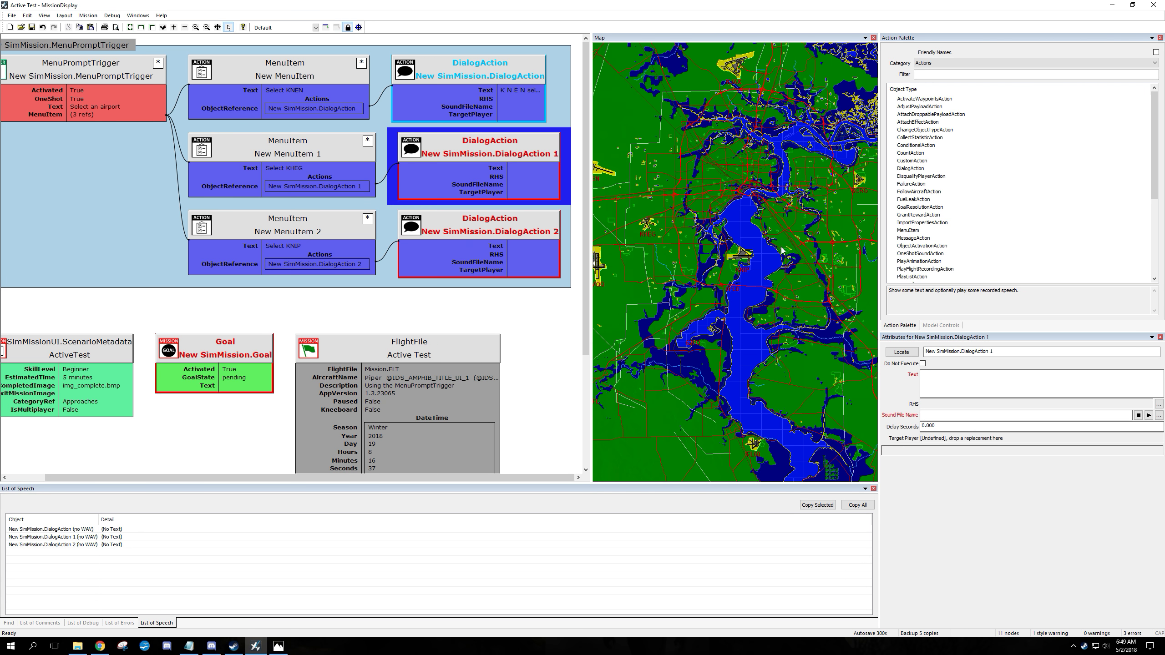
pyautogui.click(935, 376)
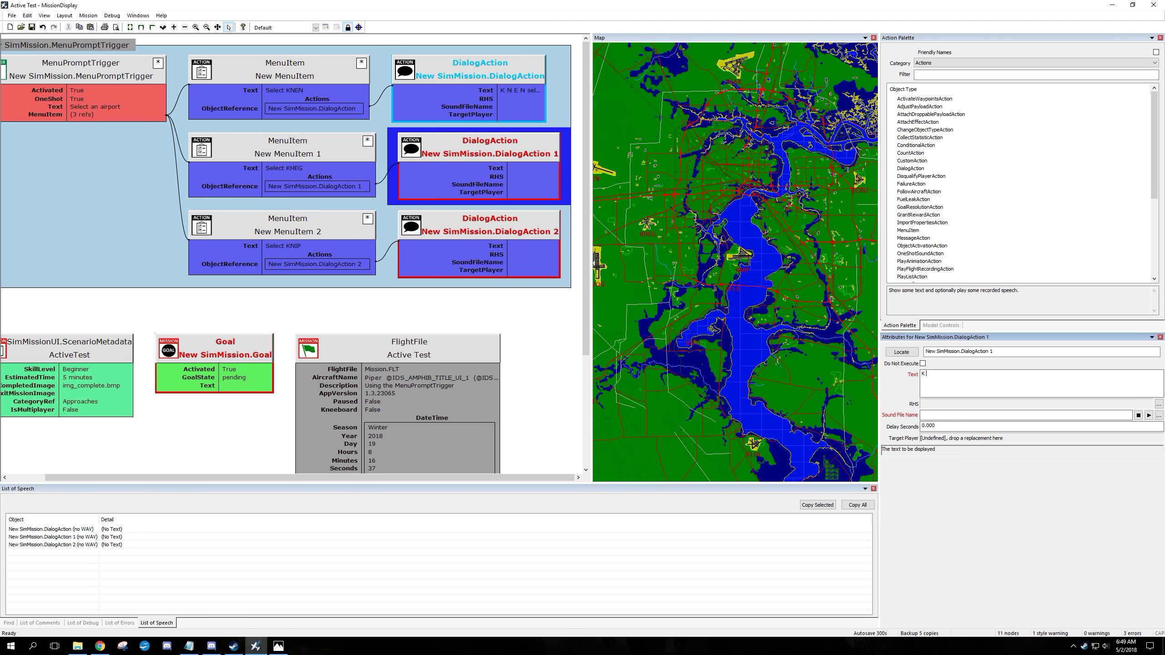
pyautogui.write('K H E G selected')
pyautogui.press('Tab')
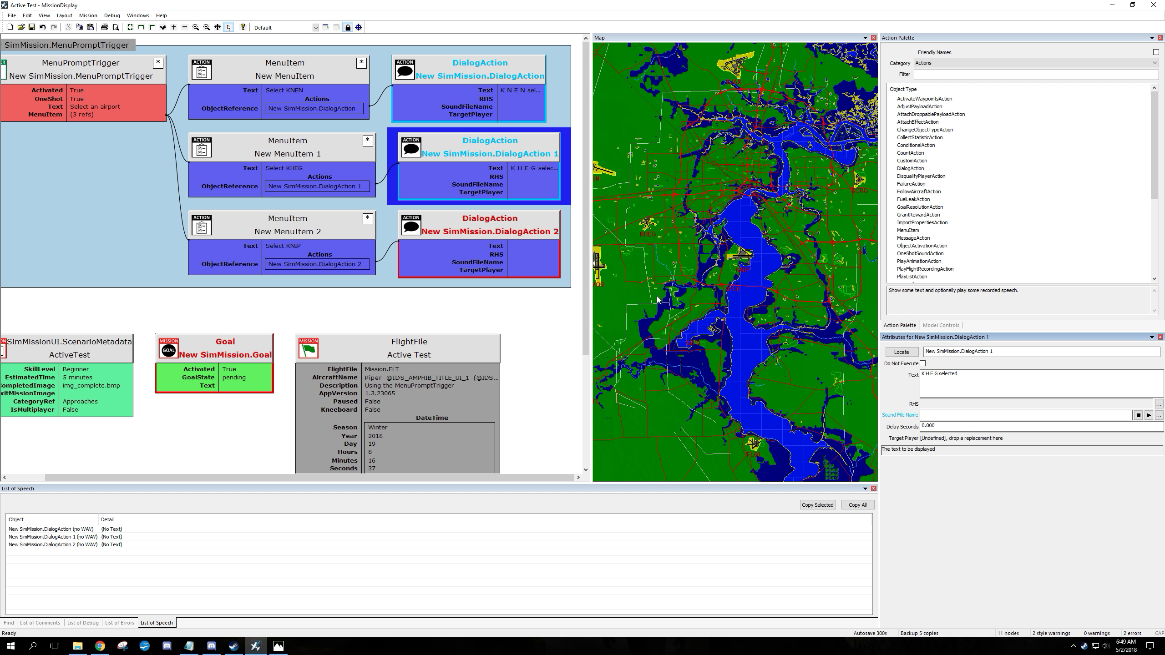
# - Set the text of the KNIP menu item's dialog action to "K N I P selected"
pyautogui.click(533, 253)
pyautogui.click(1004, 387)
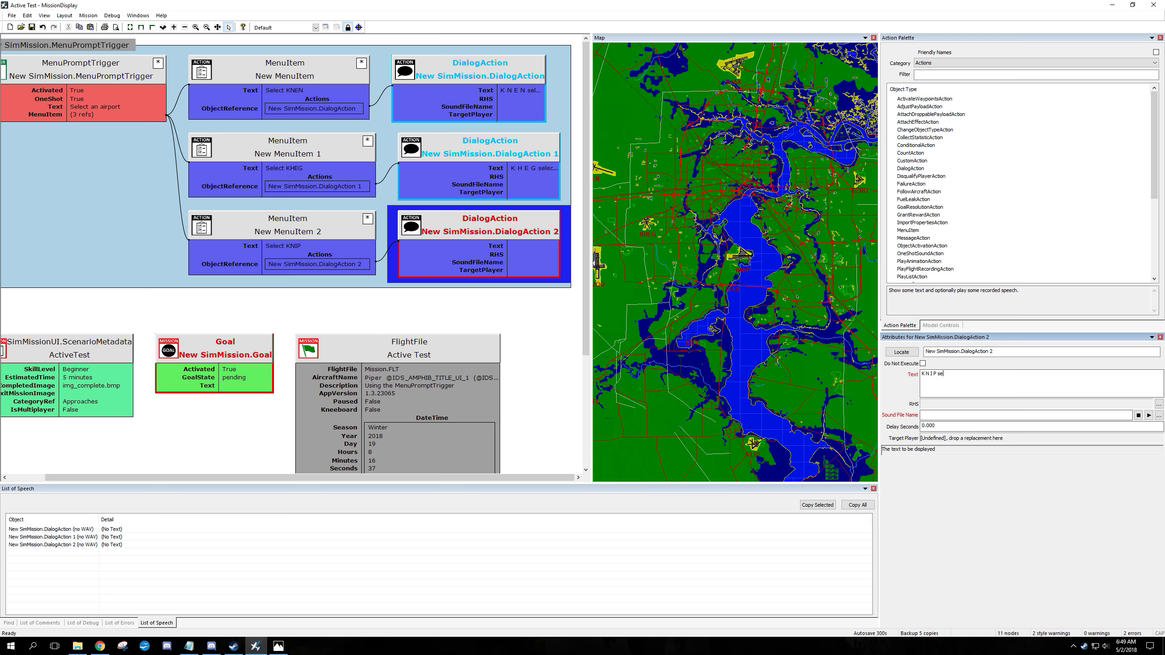
pyautogui.write('K N I P selected')
pyautogui.press('Tab')
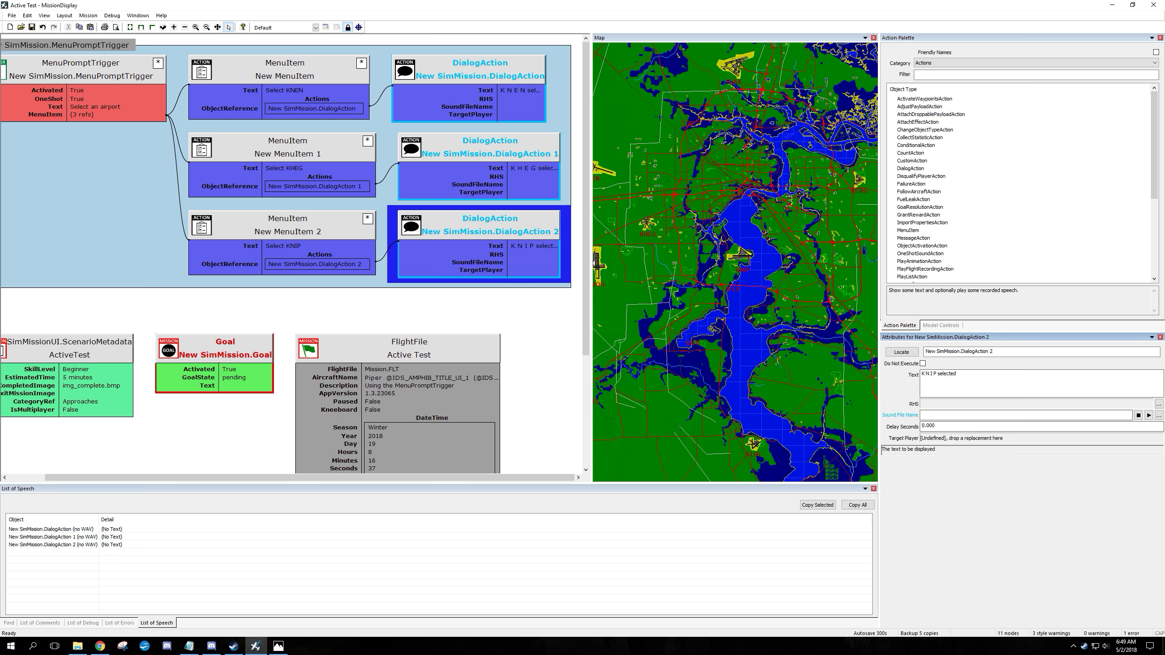
# - Browse for the KNEN dialog action's sound file and make three copies of LandedOK in the Sound folder
pyautogui.click(505, 109)
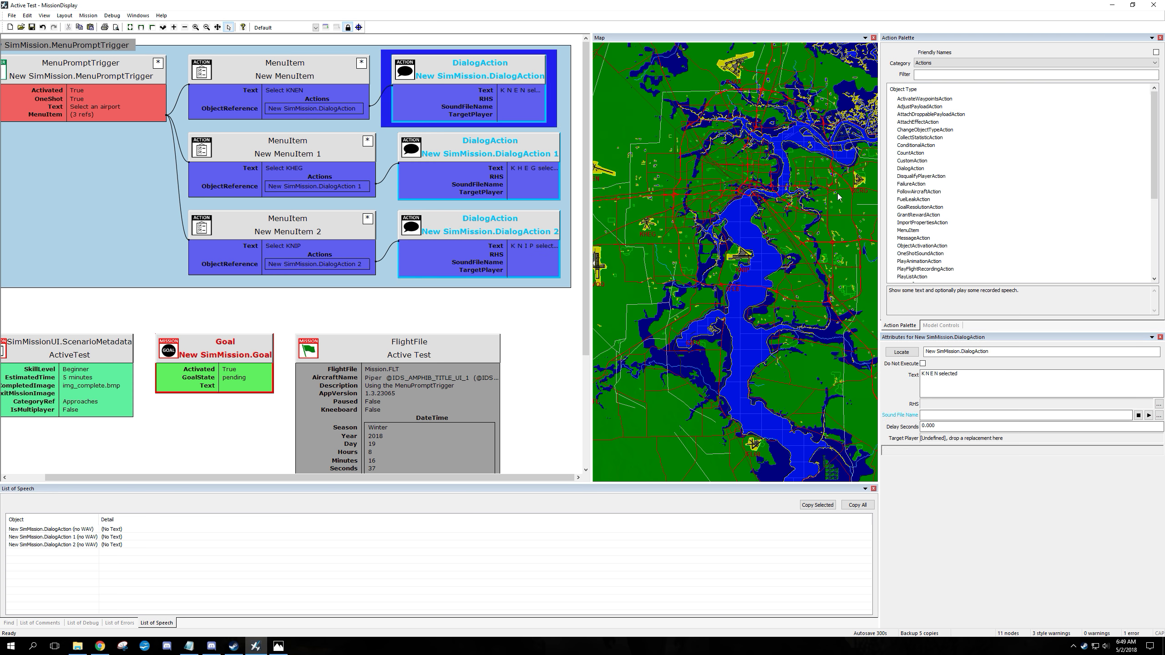
pyautogui.click(1159, 416)
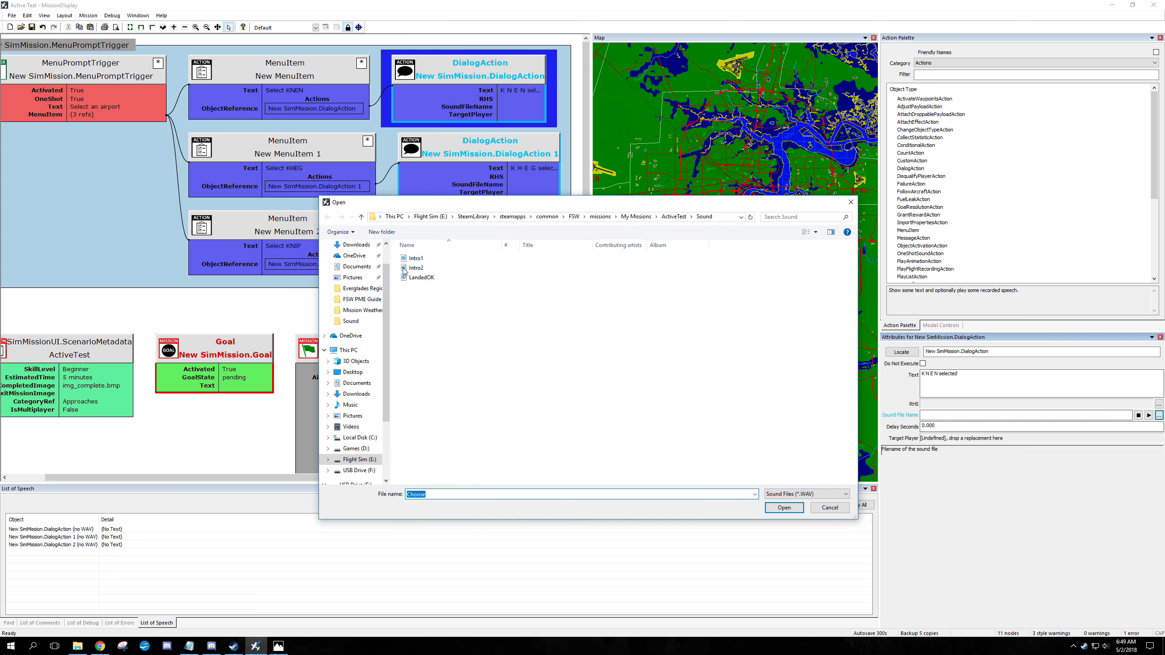
pyautogui.click(420, 277)
pyautogui.hotkey('ctrl', 'c')
pyautogui.hotkey('ctrl', 'v')
pyautogui.hotkey('ctrl', 'v')
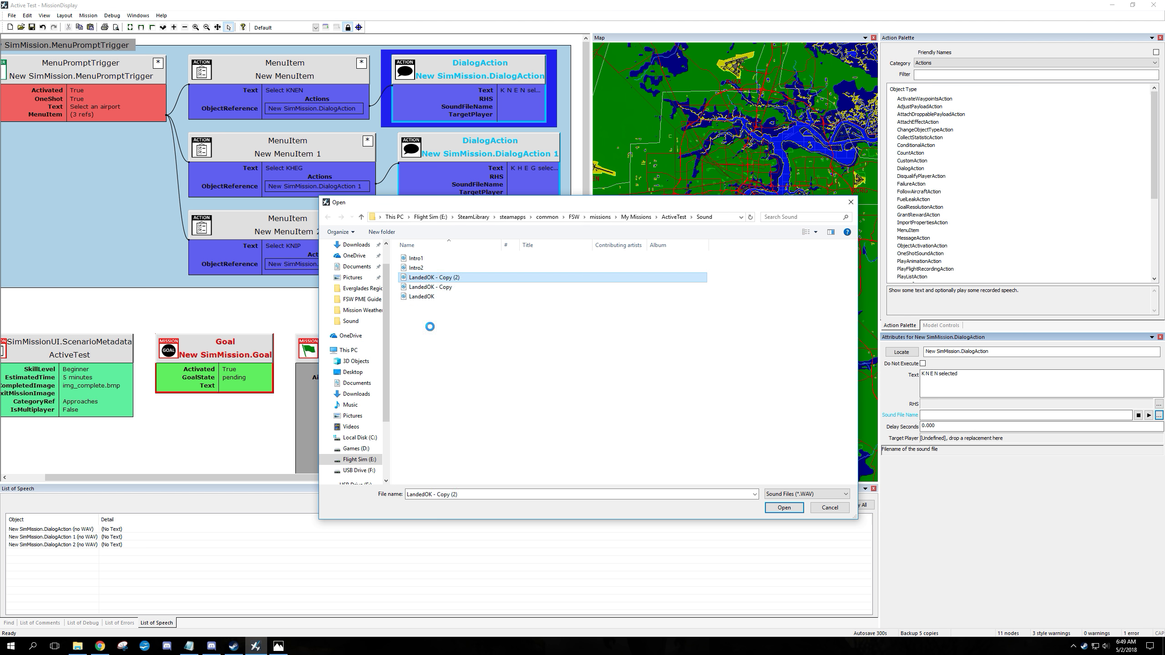
# - Rename the sound file "LandedOK - Copy (2)" as "Menu Item 1"
pyautogui.click(441, 278)
pyautogui.write('Menu ')
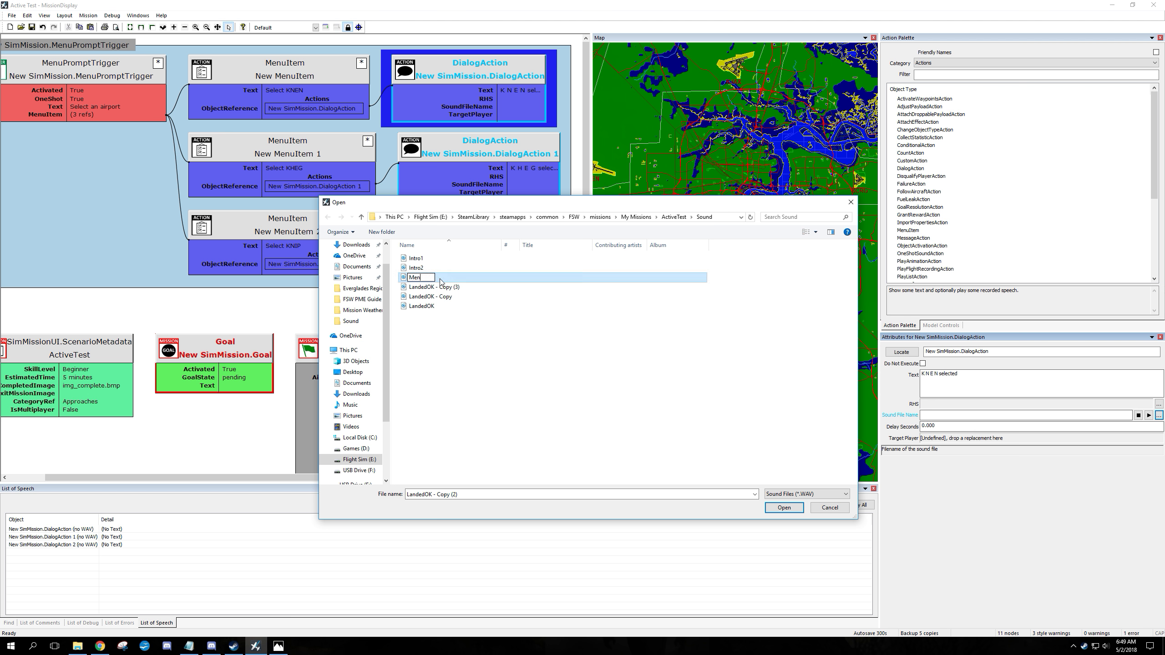
pyautogui.write('Item')
pyautogui.press('BackSpace')
pyautogui.press('BackSpace')
pyautogui.write('em 1')
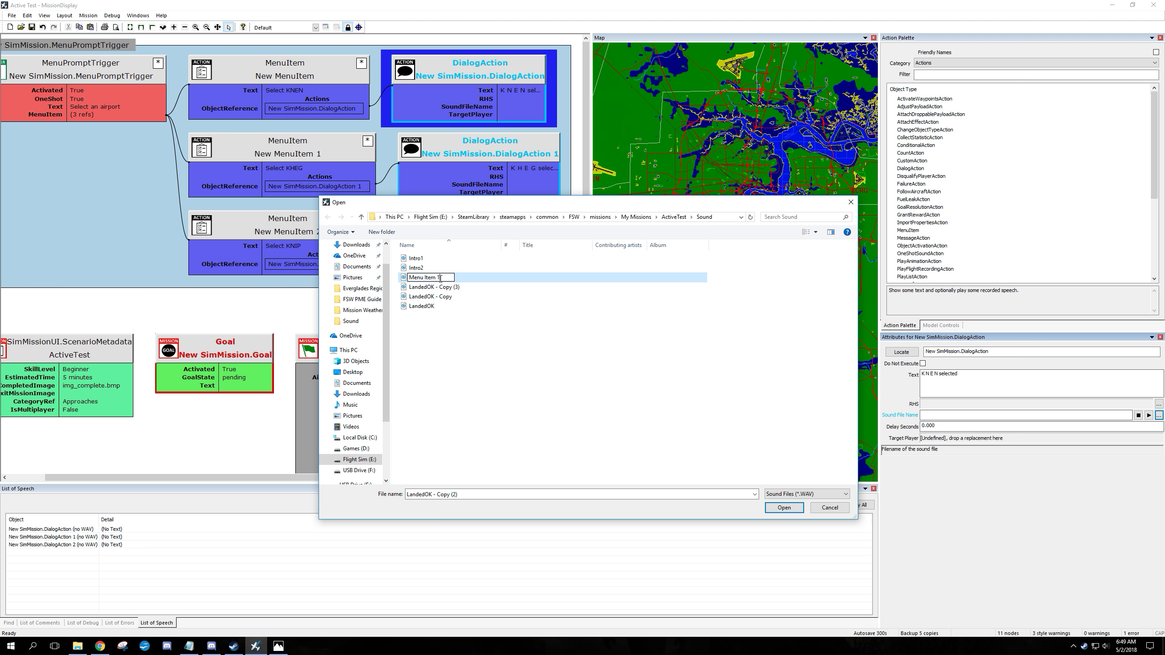
pyautogui.press('Return')
pyautogui.click(435, 307)
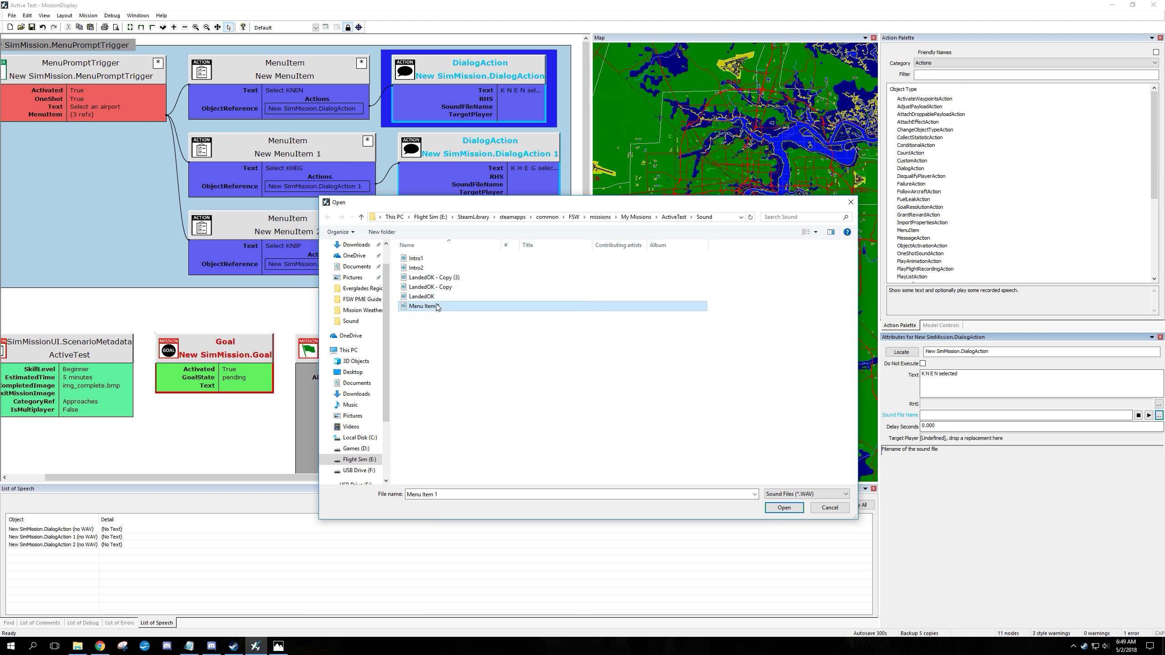
pyautogui.click(436, 307)
pyautogui.click(436, 307)
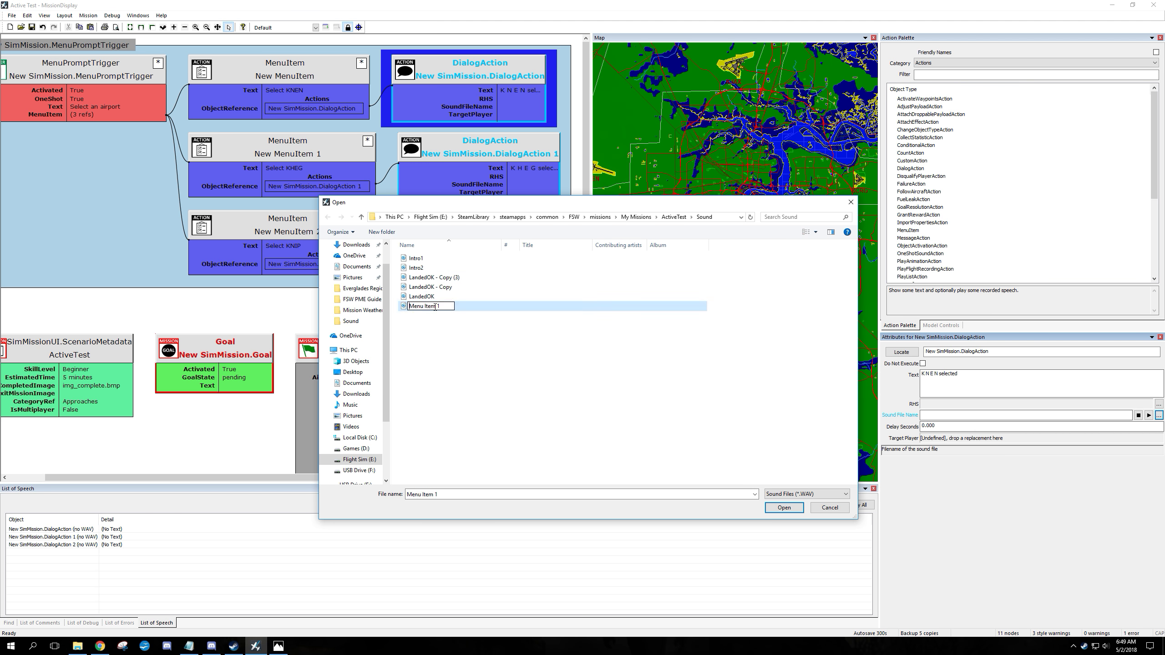
pyautogui.hotkey('shift', 'Right')
pyautogui.hotkey('shift', 'Right')
pyautogui.hotkey('shift', 'Right')
pyautogui.hotkey('shift', 'Right')
pyautogui.hotkey('shift', 'Right')
pyautogui.hotkey('shift', 'Right')
pyautogui.hotkey('shift', 'Right')
pyautogui.press('Escape')
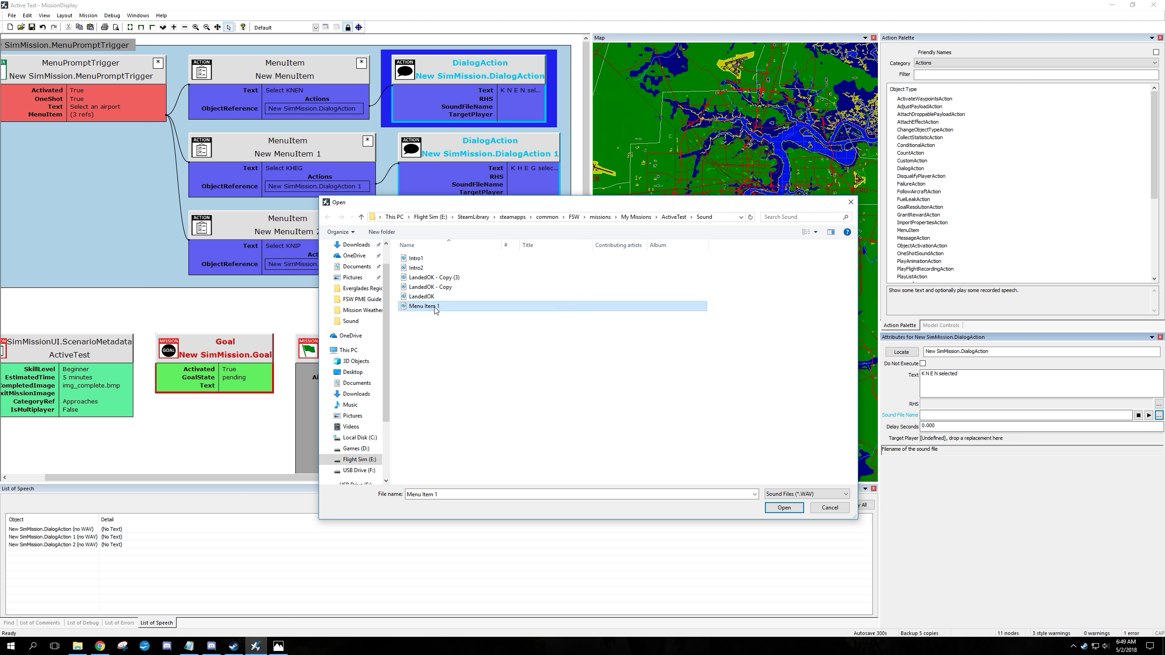
pyautogui.click(441, 279)
pyautogui.doubleClick(441, 278)
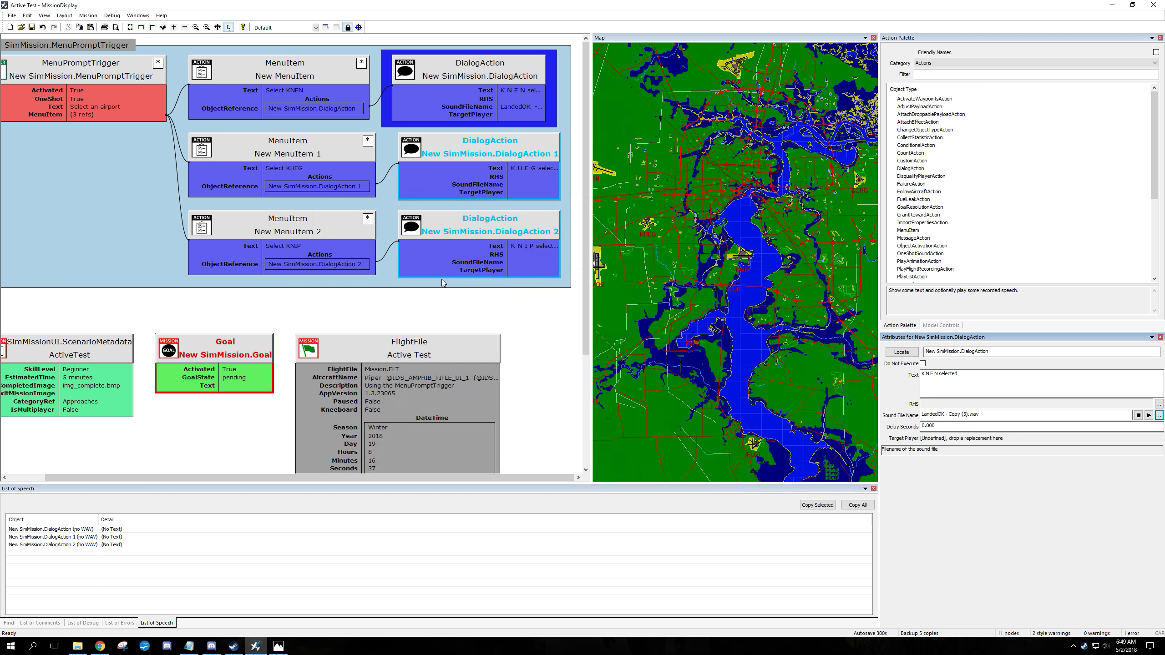
pyautogui.click(541, 196)
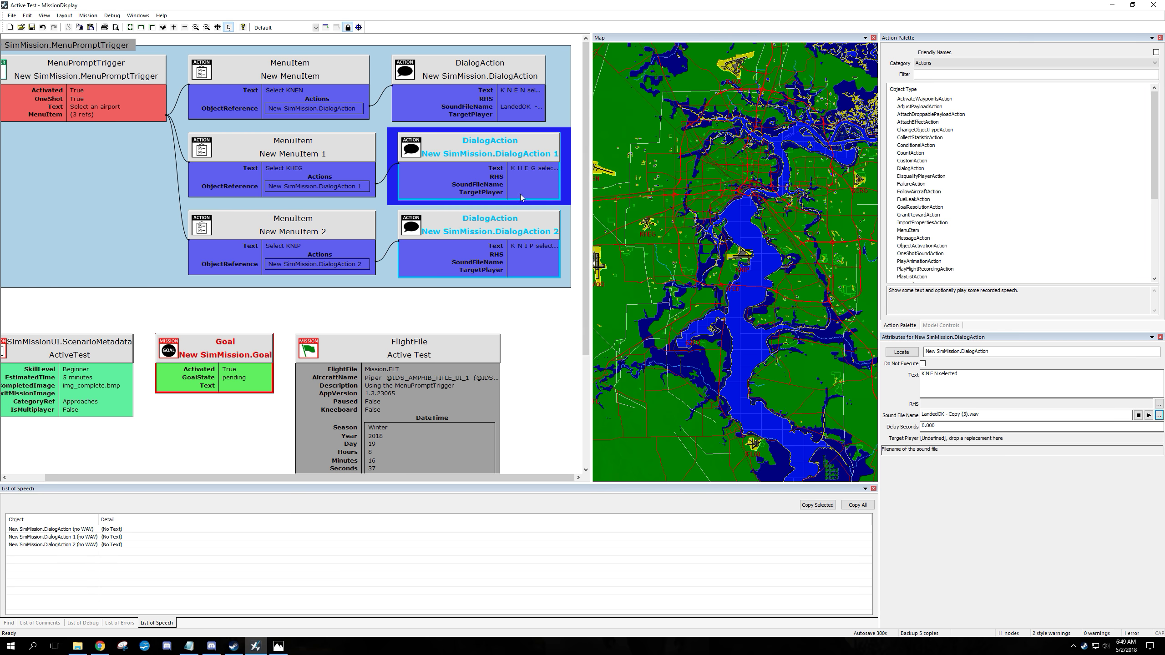
# - Set the sound file of the KNEN menu item's dialog action to Menu Item 1
pyautogui.click(515, 110)
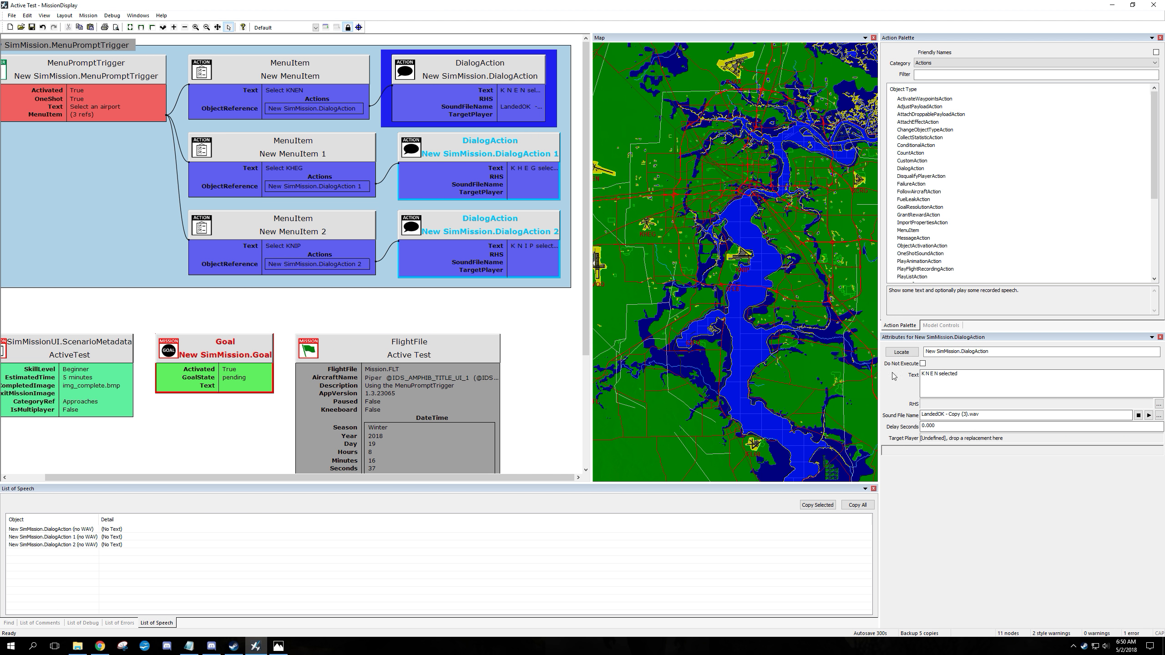
pyautogui.click(1159, 416)
pyautogui.click(422, 307)
pyautogui.click(784, 507)
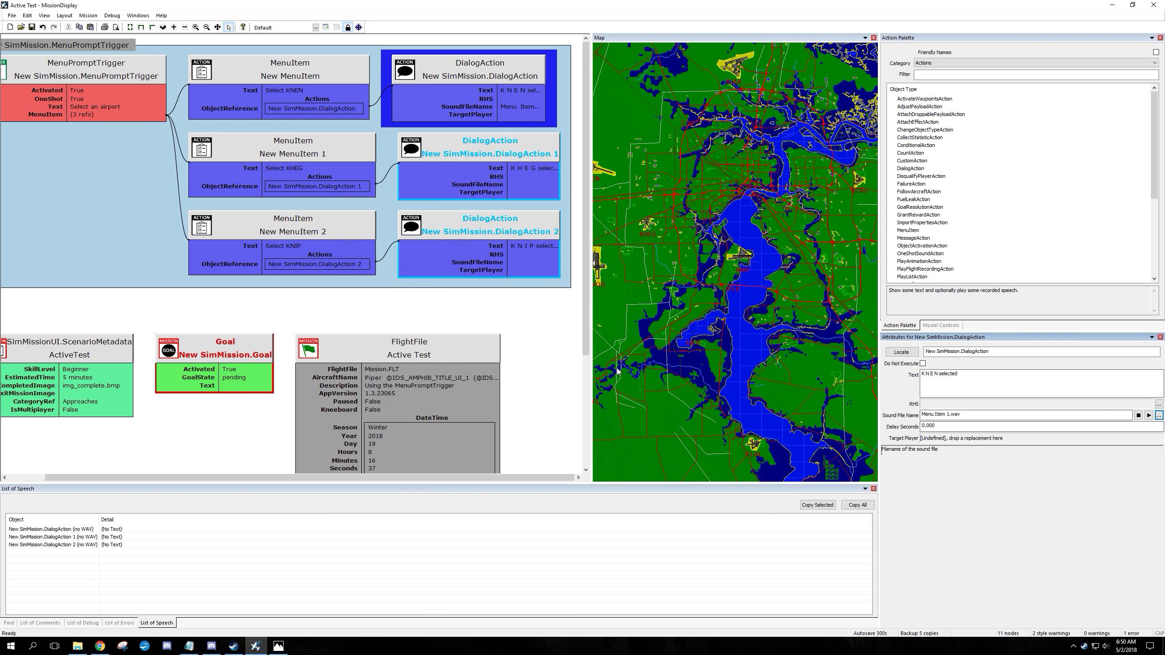
# - Browse for the KHEG dialog action's sound file and rename "LandedOK - Copy" as "Menu Item 2"
pyautogui.click(541, 195)
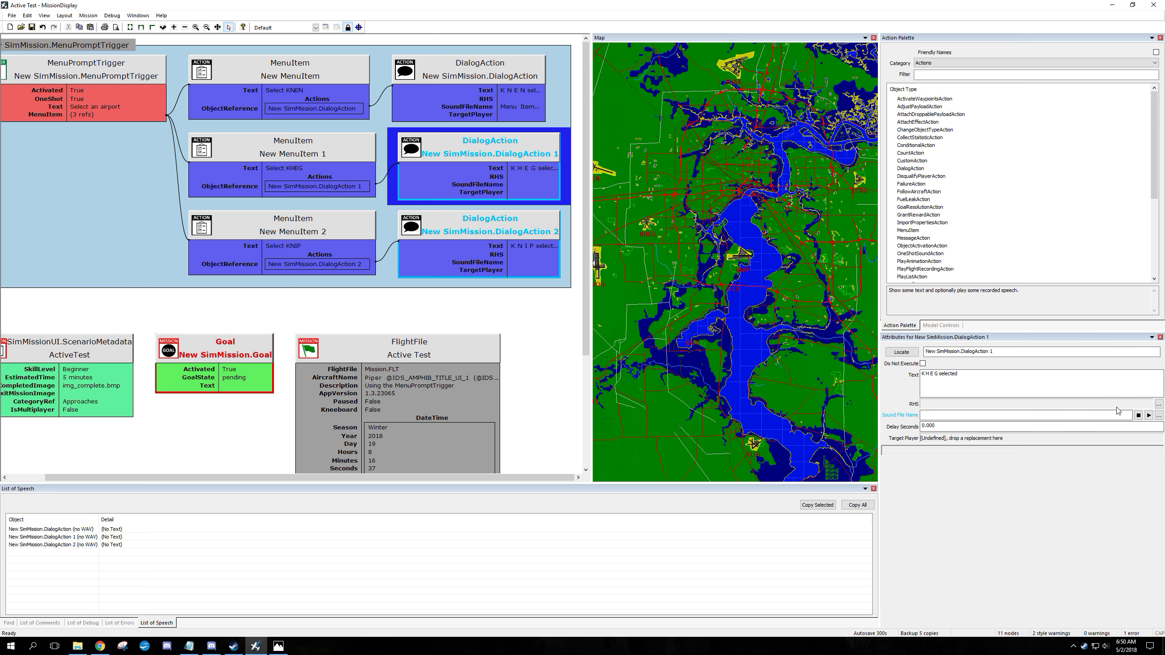
pyautogui.click(1158, 417)
pyautogui.click(443, 287)
pyautogui.click(444, 289)
pyautogui.write('Menu Item ')
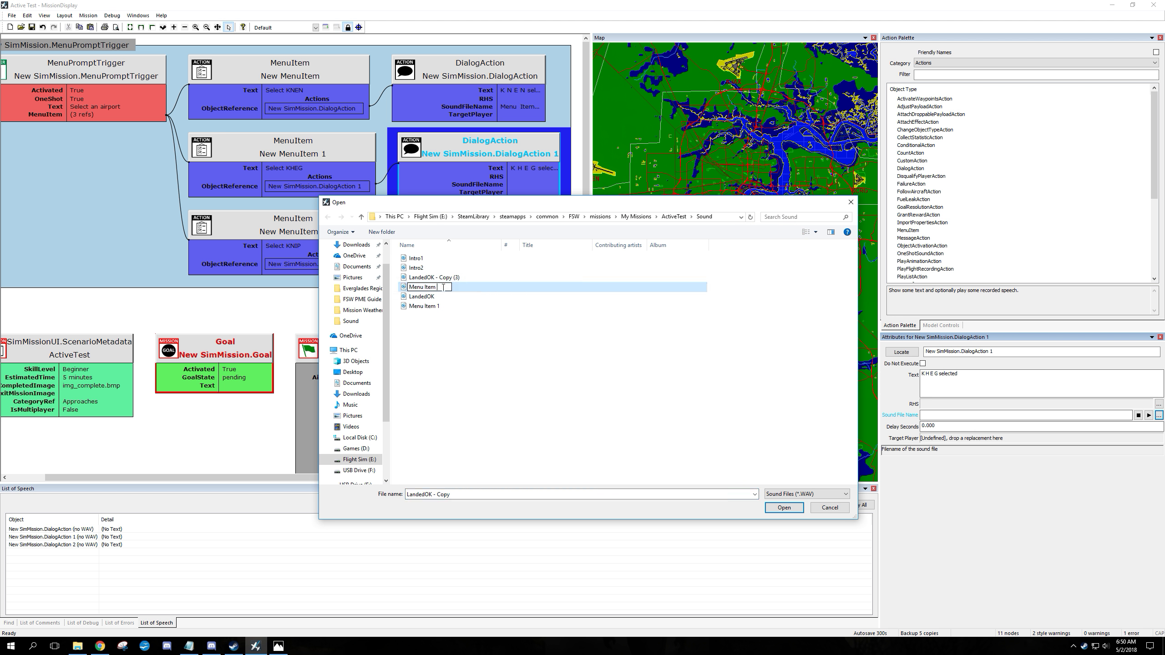
pyautogui.write('2')
pyautogui.press('Return')
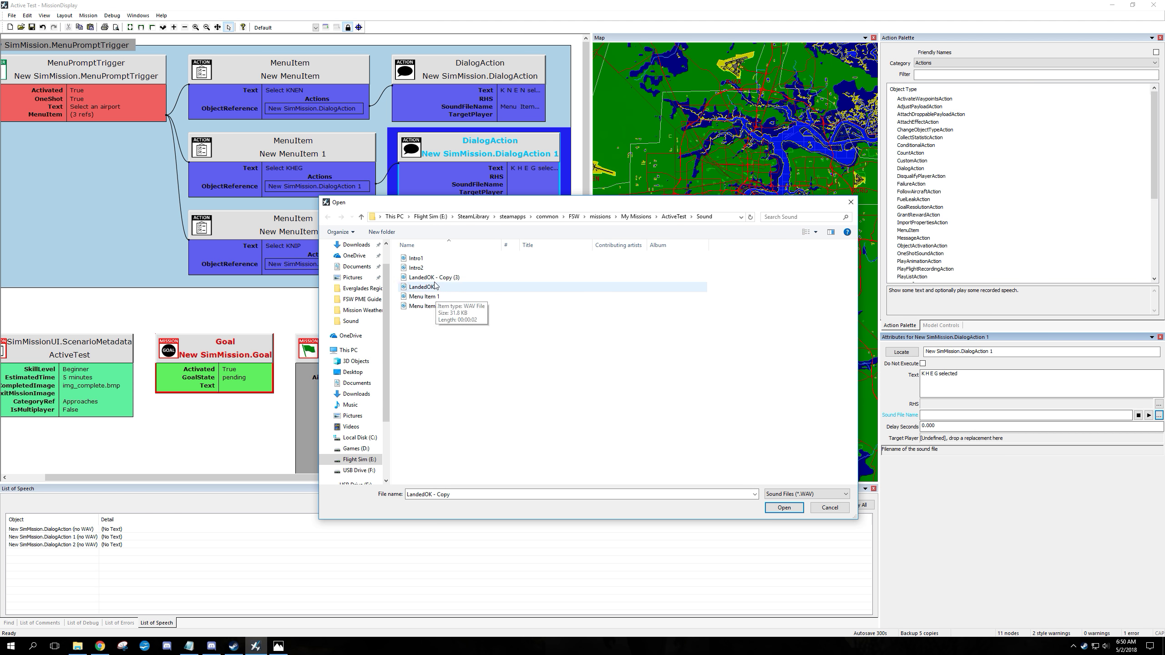
# - Rename "LandedOK - Copy (3)" as "Menu Item 3" and assign Menu Item 2 as the KHEG dialog action's sound file
pyautogui.click(436, 278)
pyautogui.click(436, 278)
pyautogui.write('Menu Item')
pyautogui.press('Return')
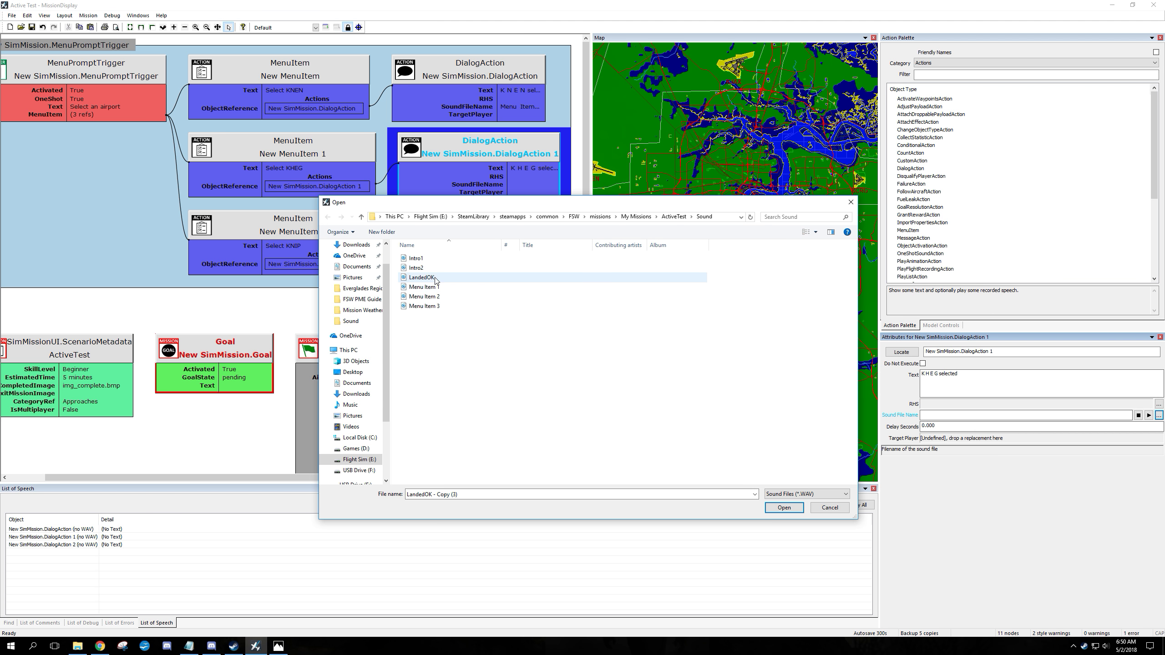
pyautogui.doubleClick(447, 296)
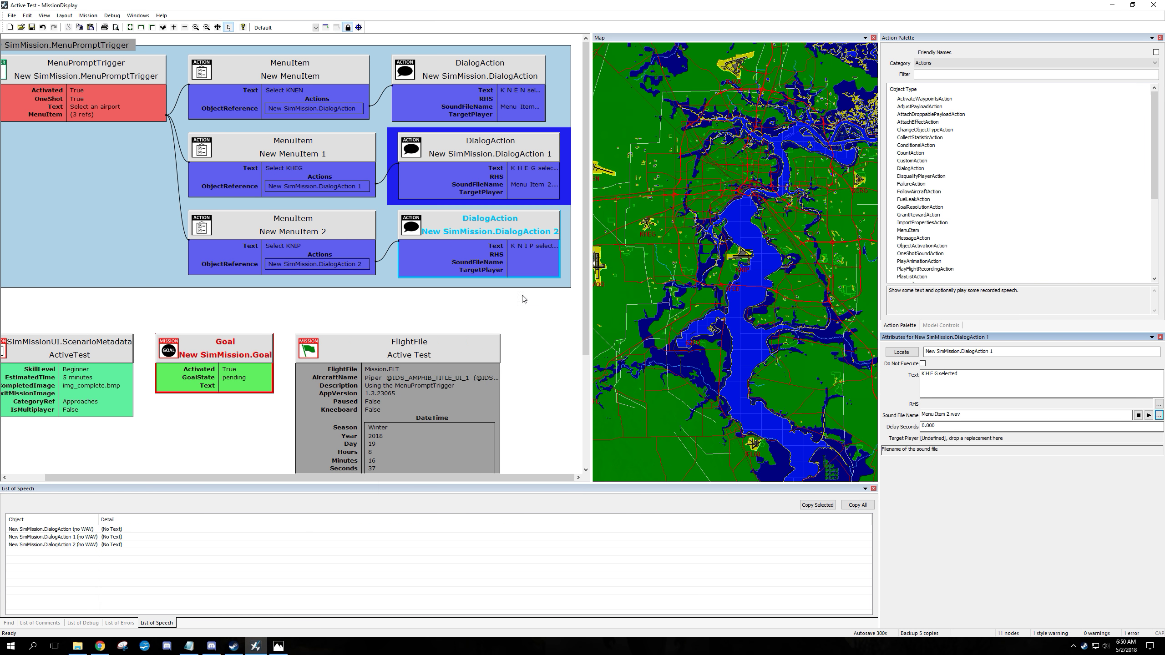
# - Set the sound file of the KNIP menu item's dialog action to Menu Item 3
pyautogui.click(509, 261)
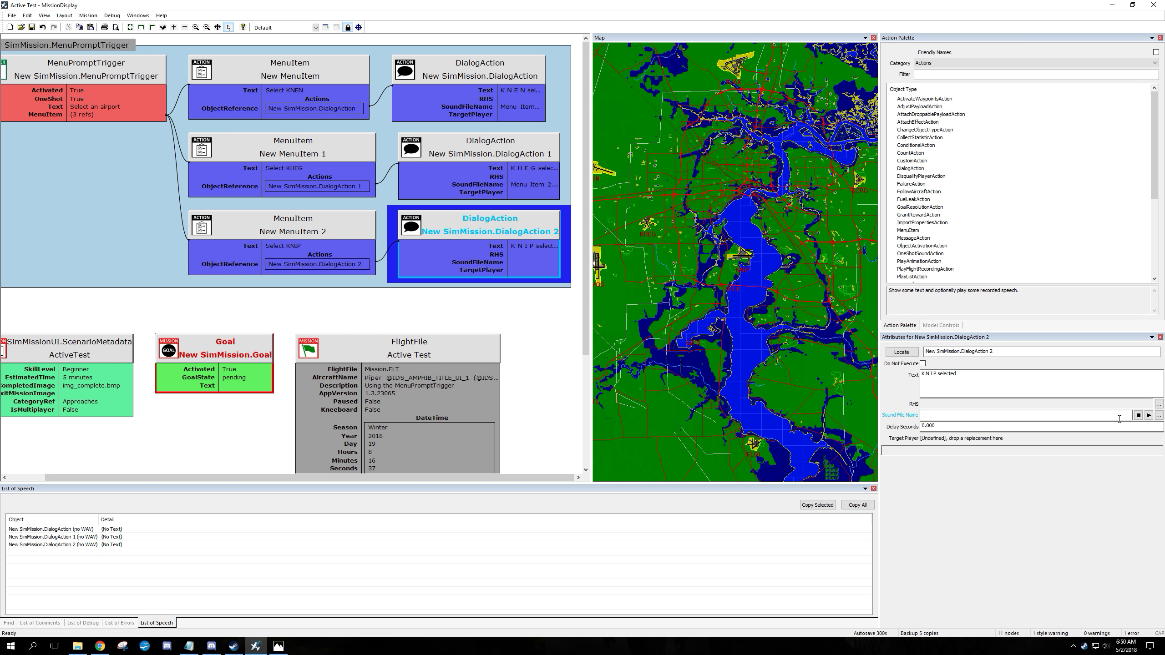
pyautogui.click(1159, 415)
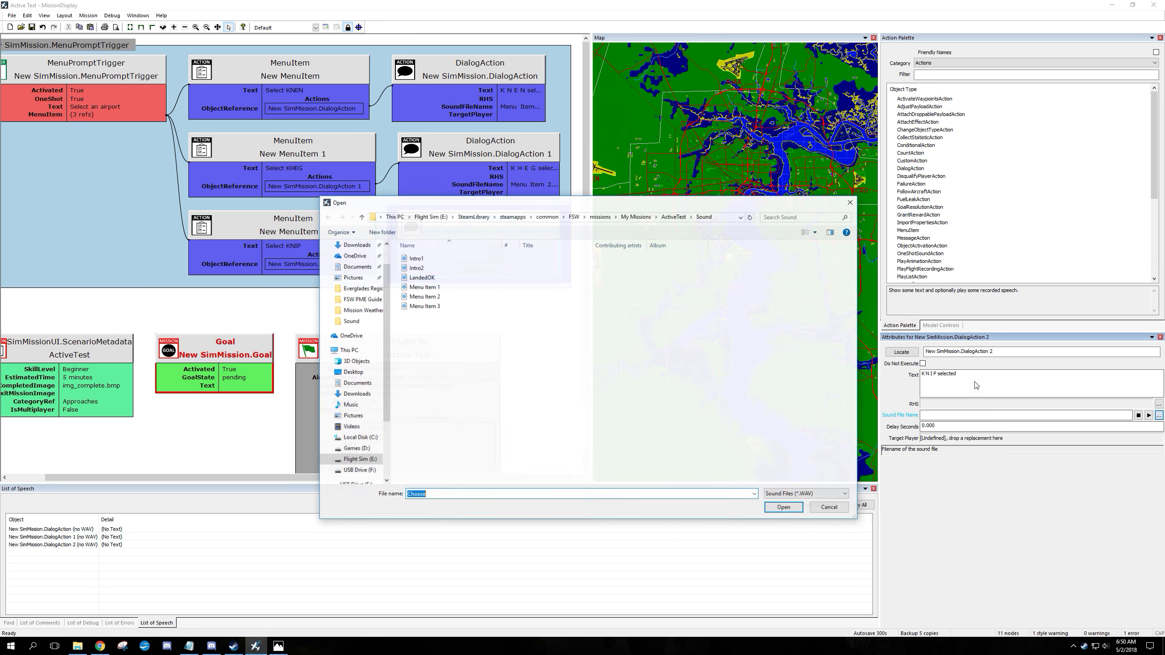
pyautogui.click(442, 306)
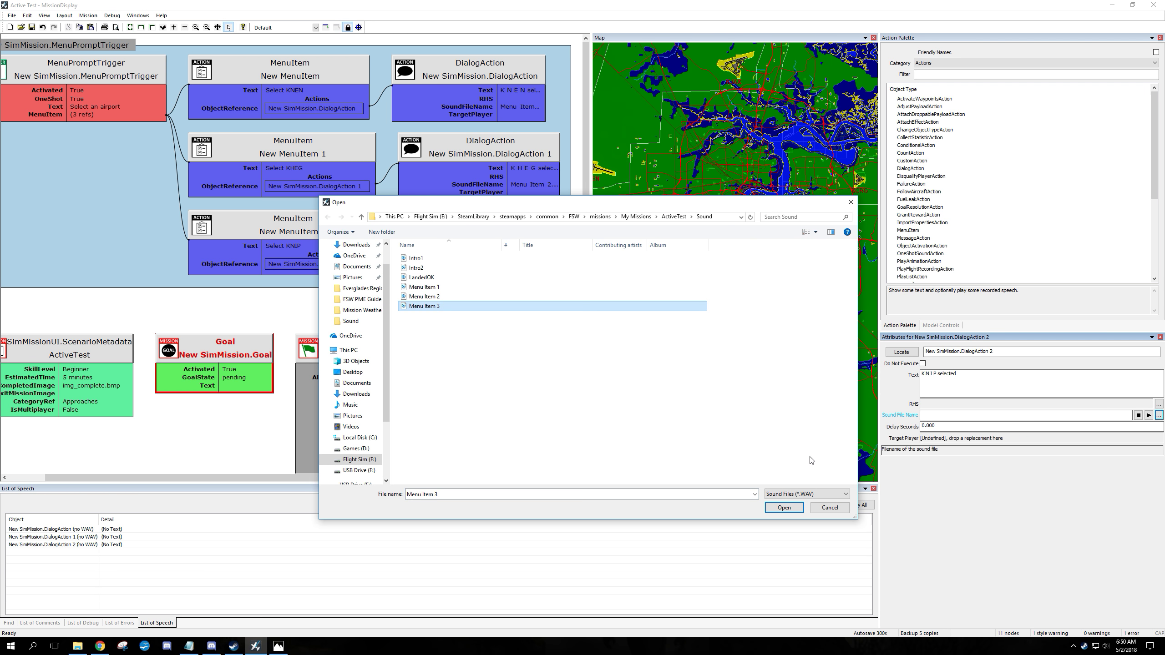
pyautogui.click(784, 507)
# - Create synthesized dialog speech for the three selected dialog actions, recording only the selection
pyautogui.click(514, 86)
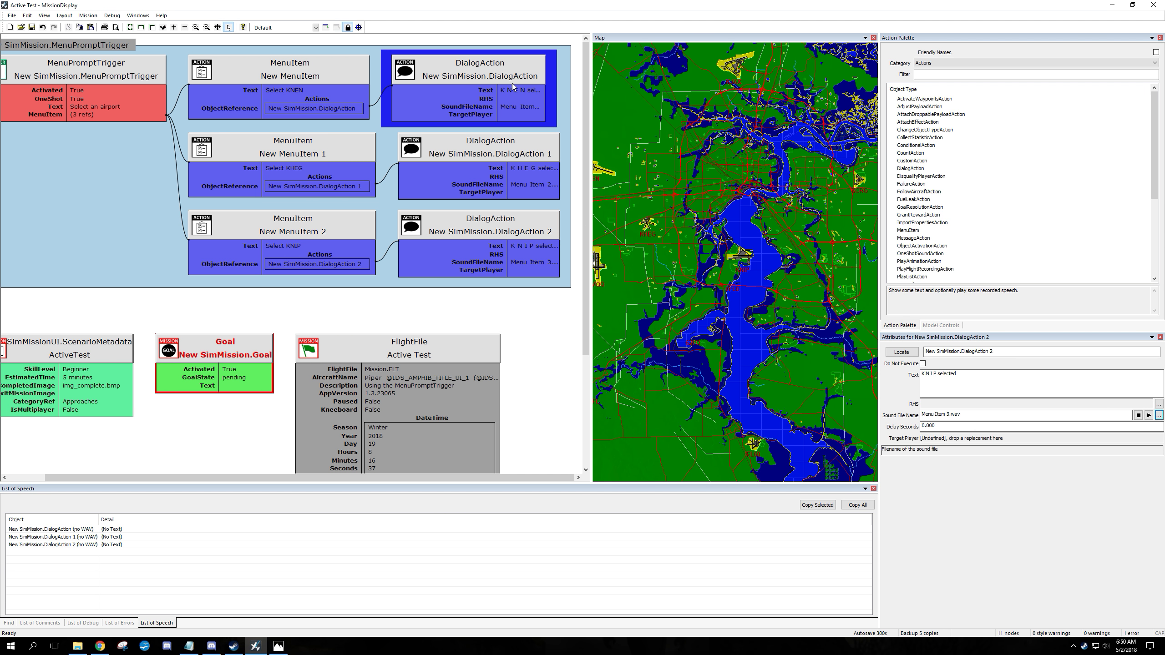
pyautogui.keyDown('ctrl'); pyautogui.click(507, 141); pyautogui.keyUp('ctrl')
pyautogui.keyDown('ctrl'); pyautogui.click(497, 222); pyautogui.keyUp('ctrl')
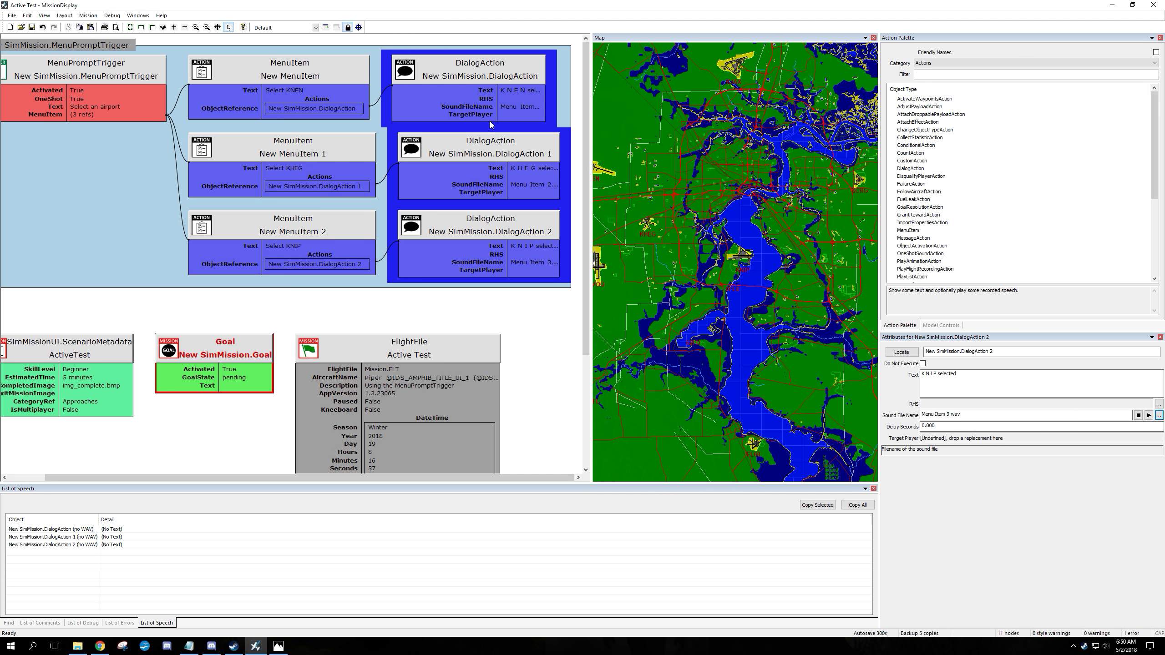
pyautogui.click(492, 106)
pyautogui.keyDown('ctrl'); pyautogui.click(489, 151); pyautogui.keyUp('ctrl')
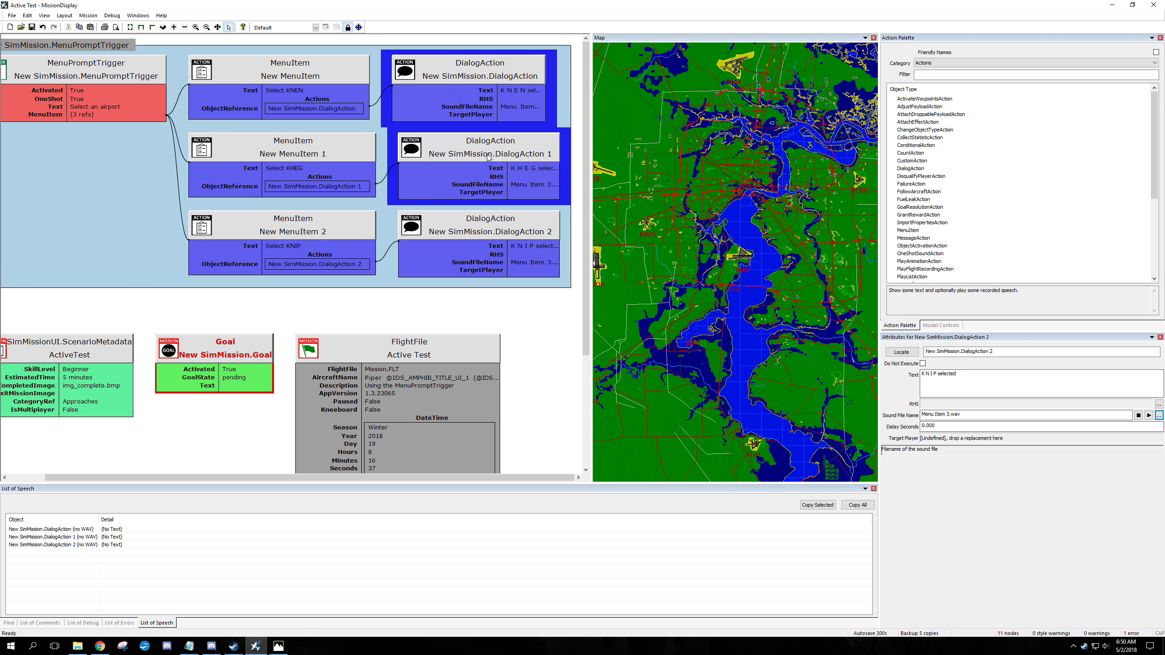
pyautogui.keyDown('ctrl'); pyautogui.click(488, 233); pyautogui.keyUp('ctrl')
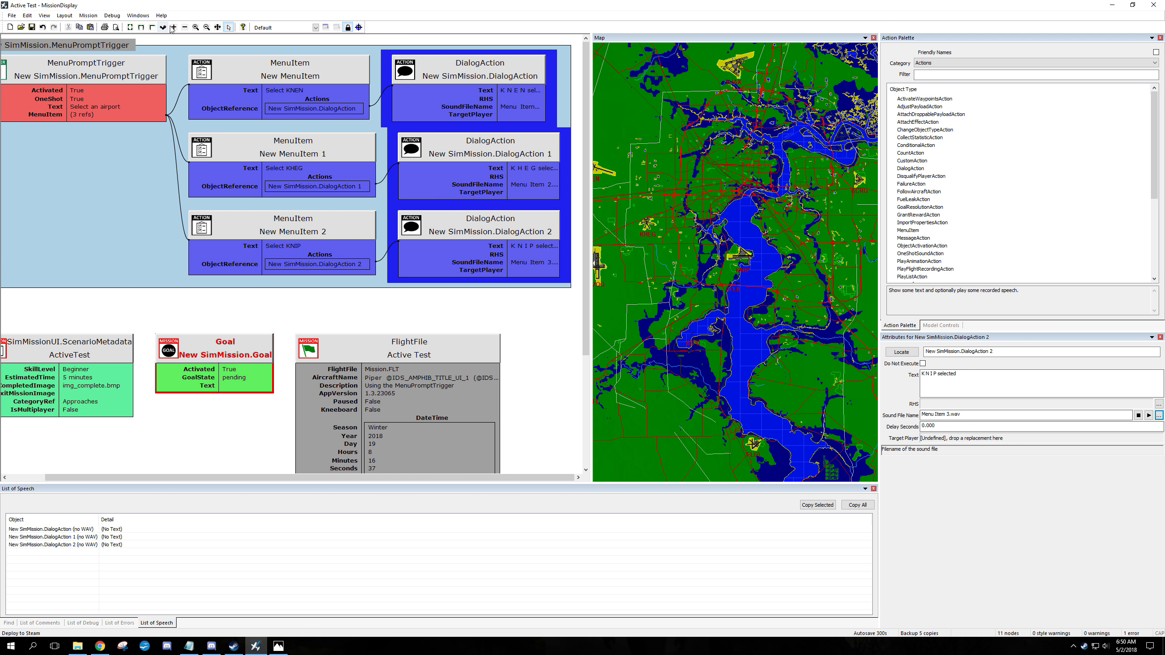
pyautogui.click(88, 15)
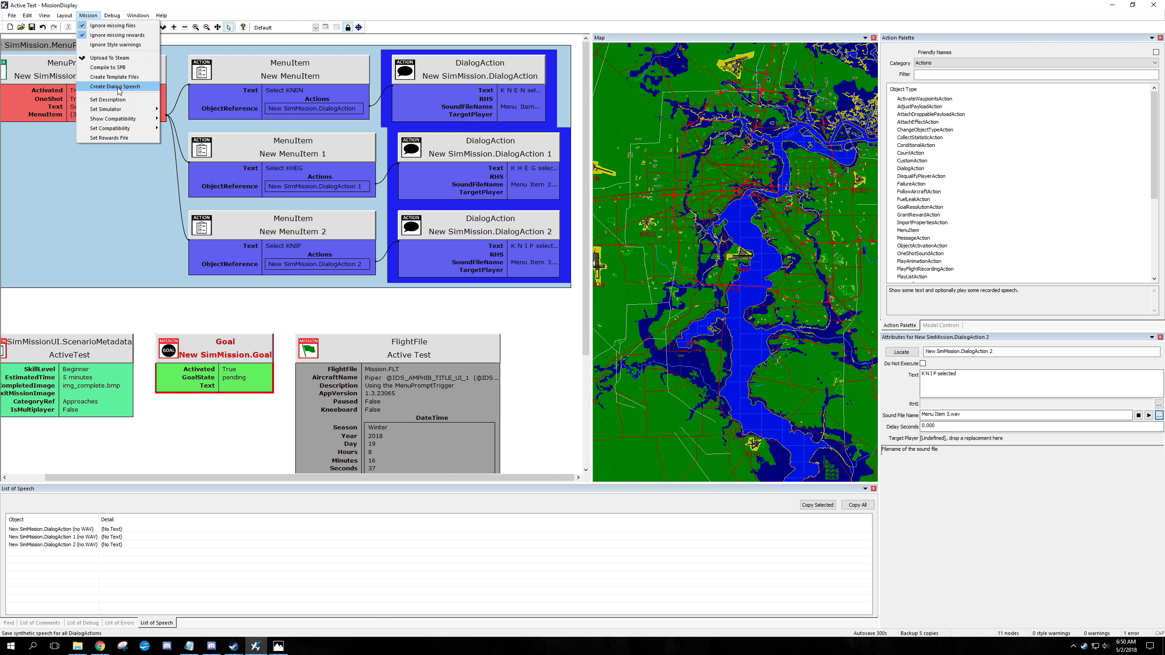
pyautogui.click(119, 88)
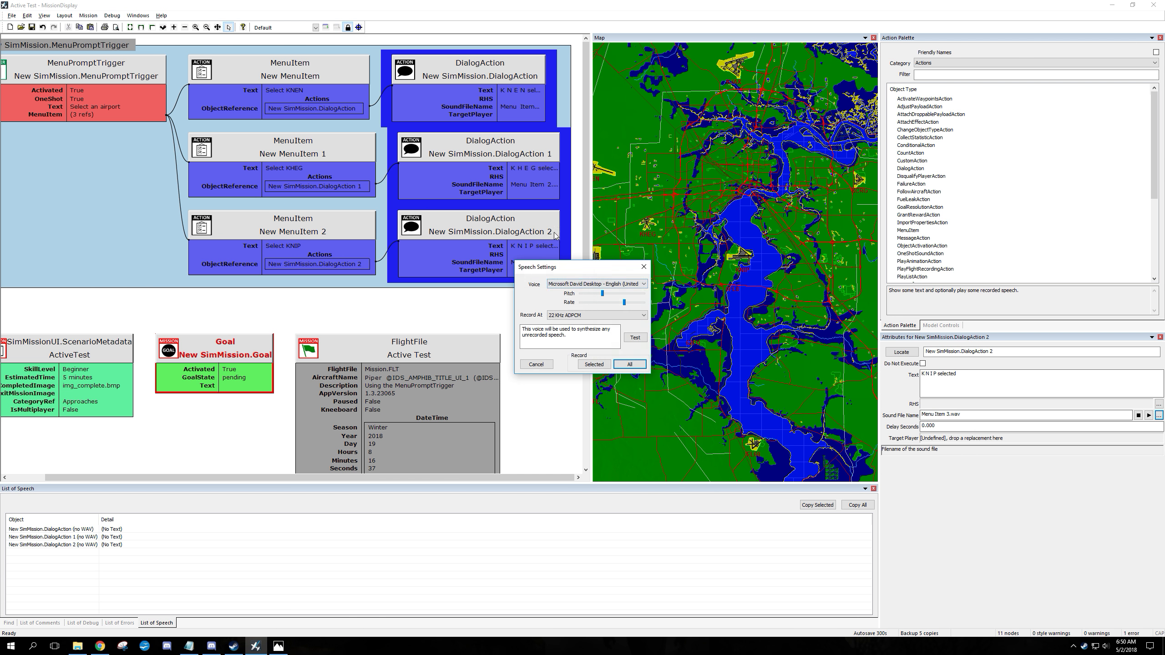
pyautogui.click(598, 362)
pyautogui.click(567, 343)
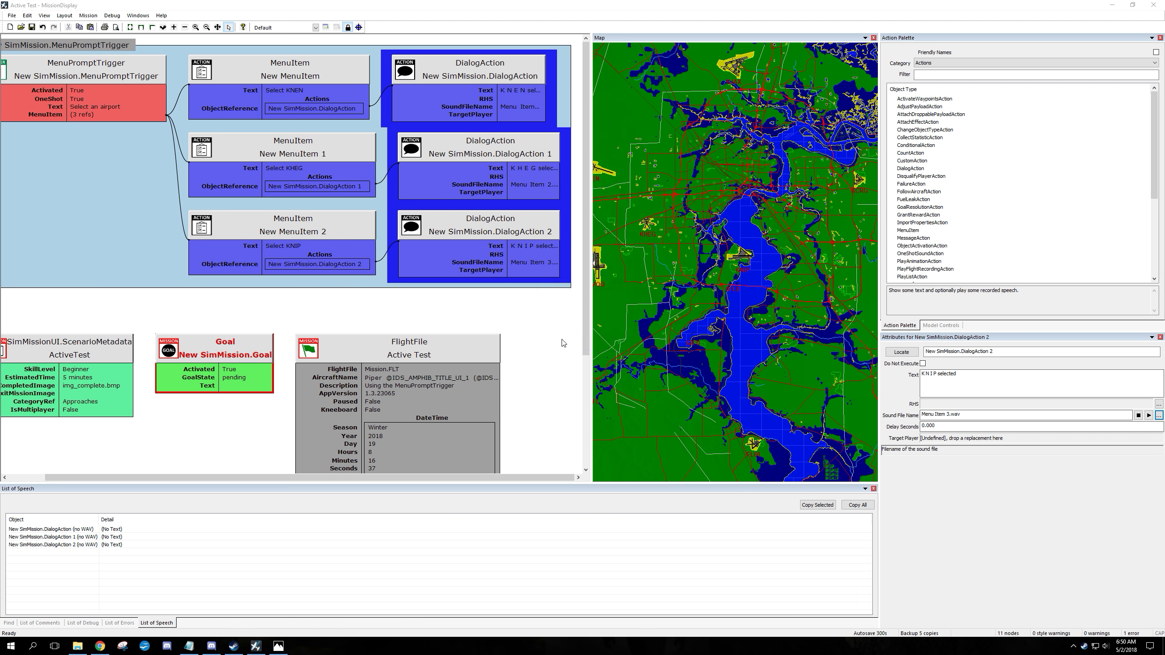
pyautogui.click(607, 341)
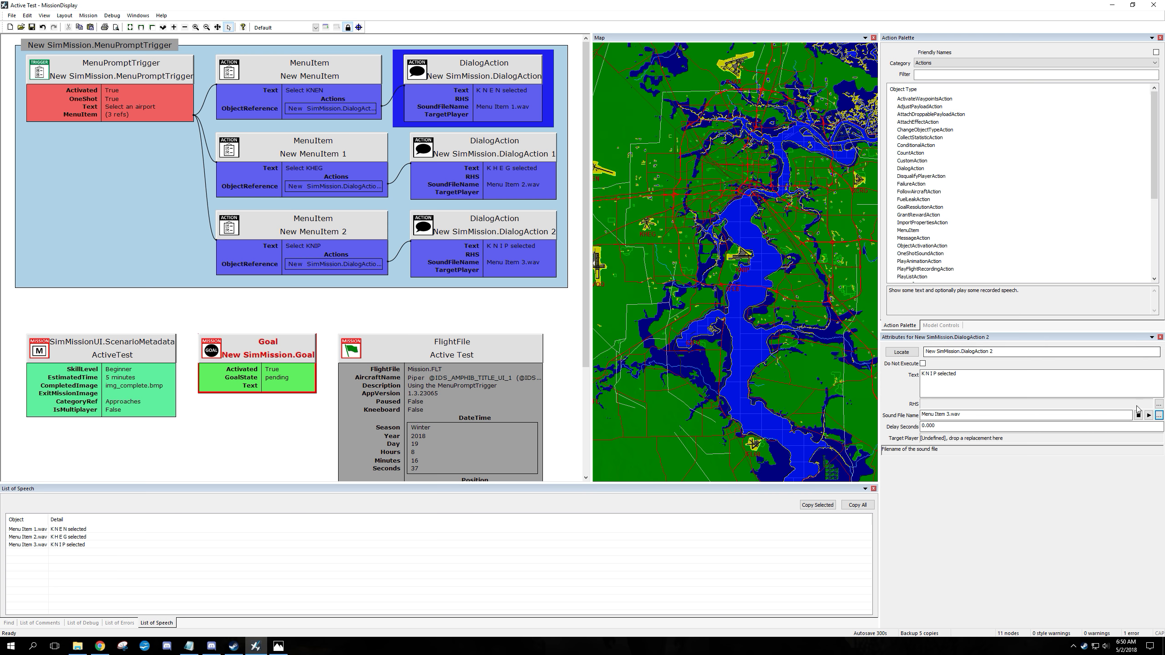
# - Play back the recorded sound files of the KNEN, KHEG and KNIP dialog actions to check the speech
pyautogui.click(1149, 416)
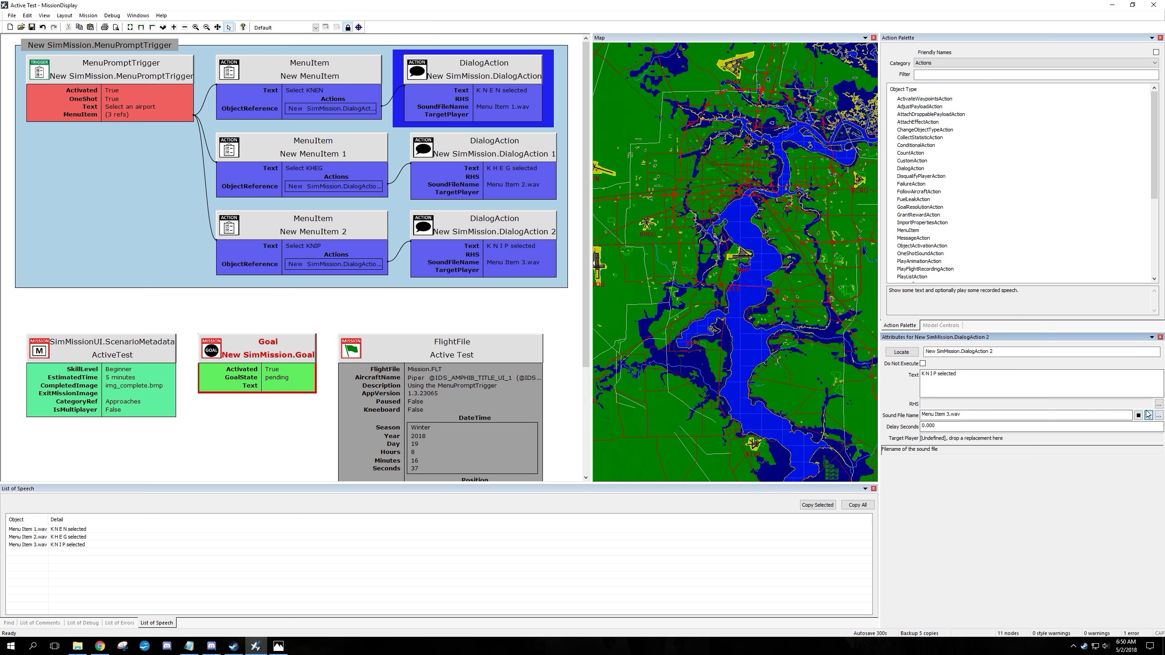
pyautogui.click(526, 106)
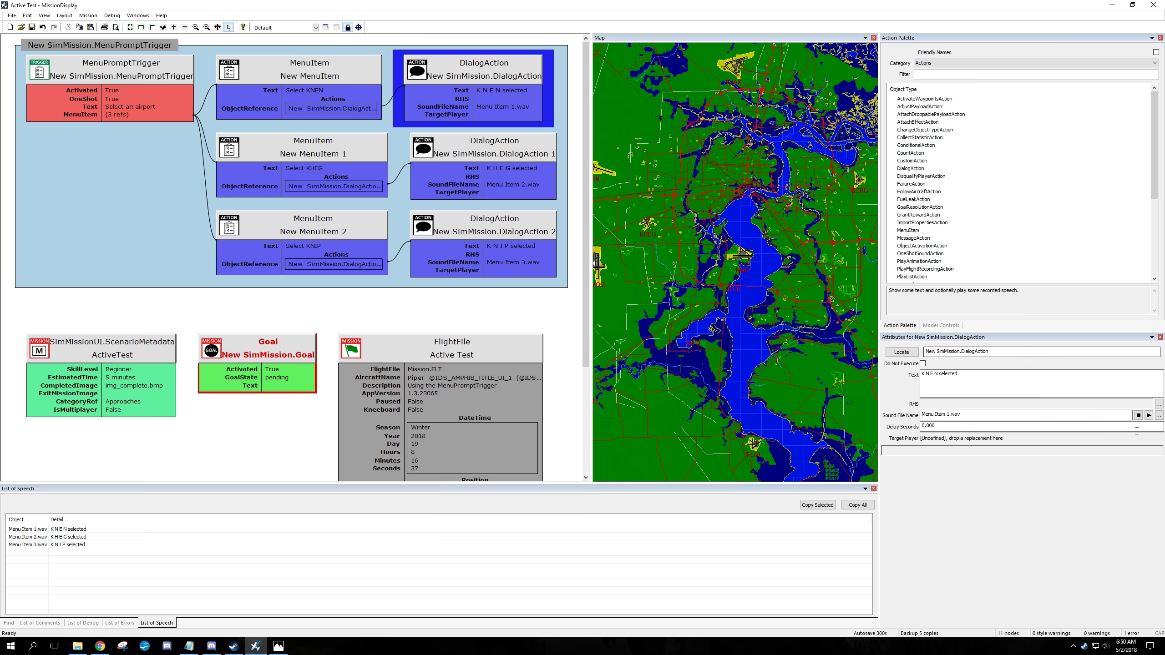
pyautogui.click(1148, 416)
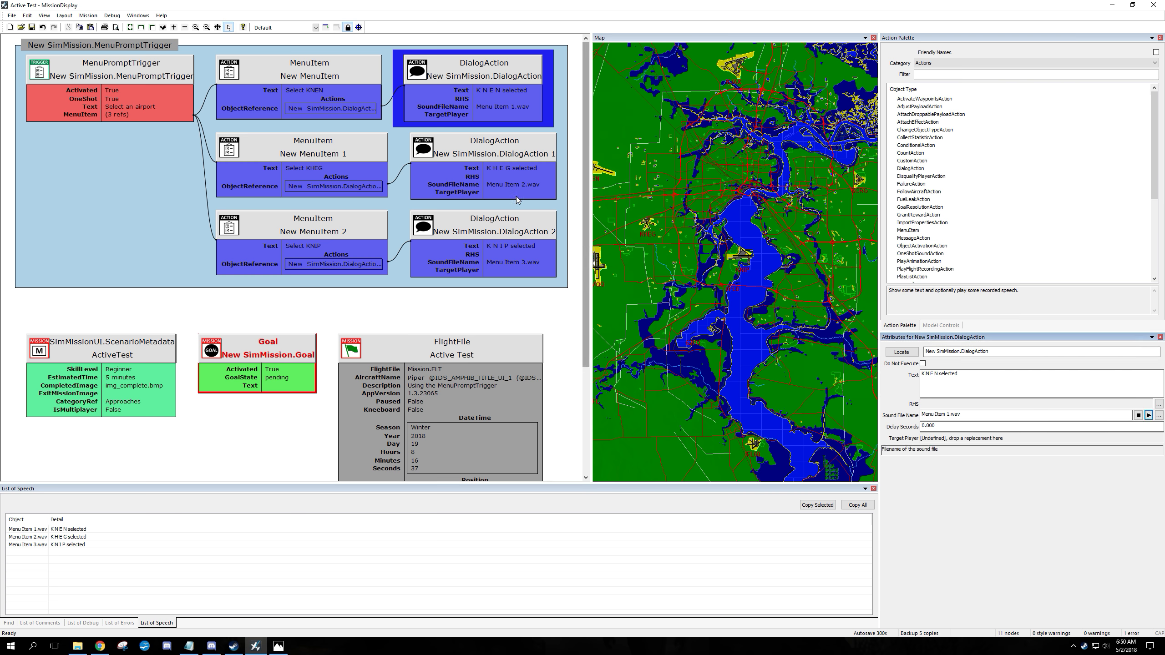
pyautogui.click(489, 182)
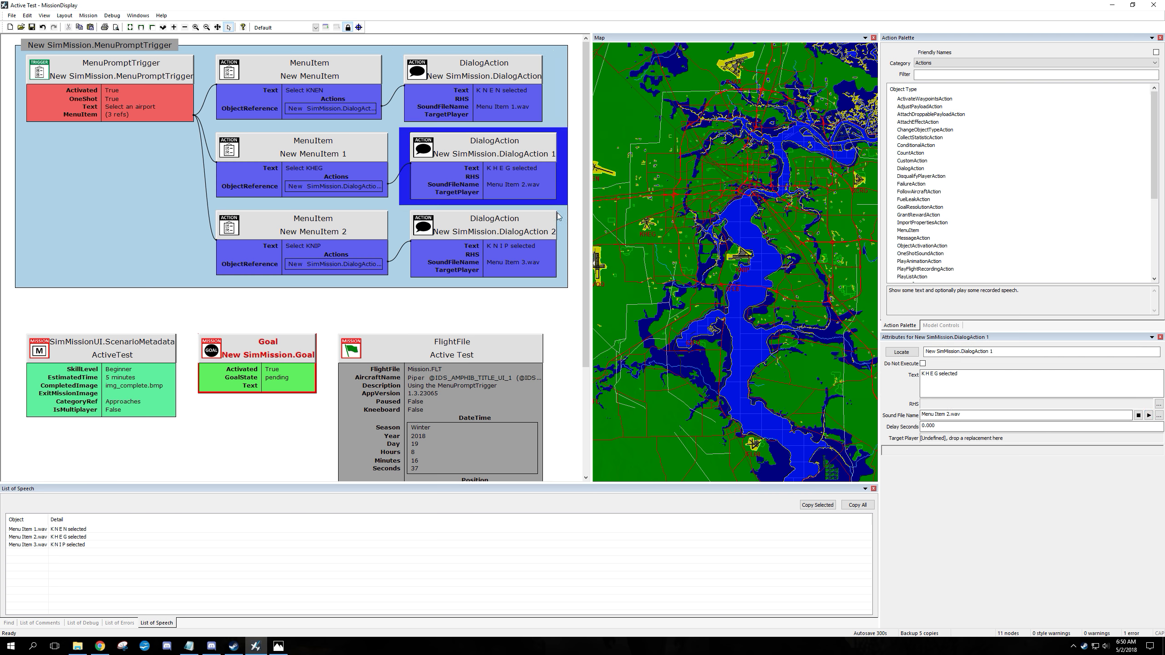
pyautogui.click(1149, 416)
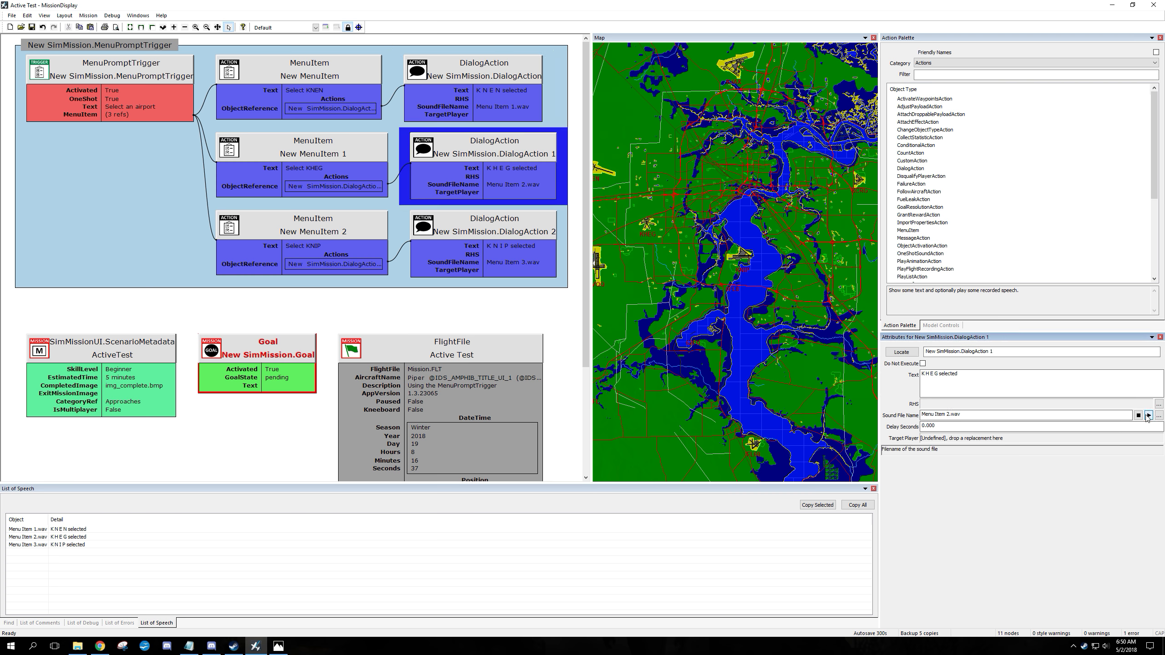
pyautogui.click(508, 252)
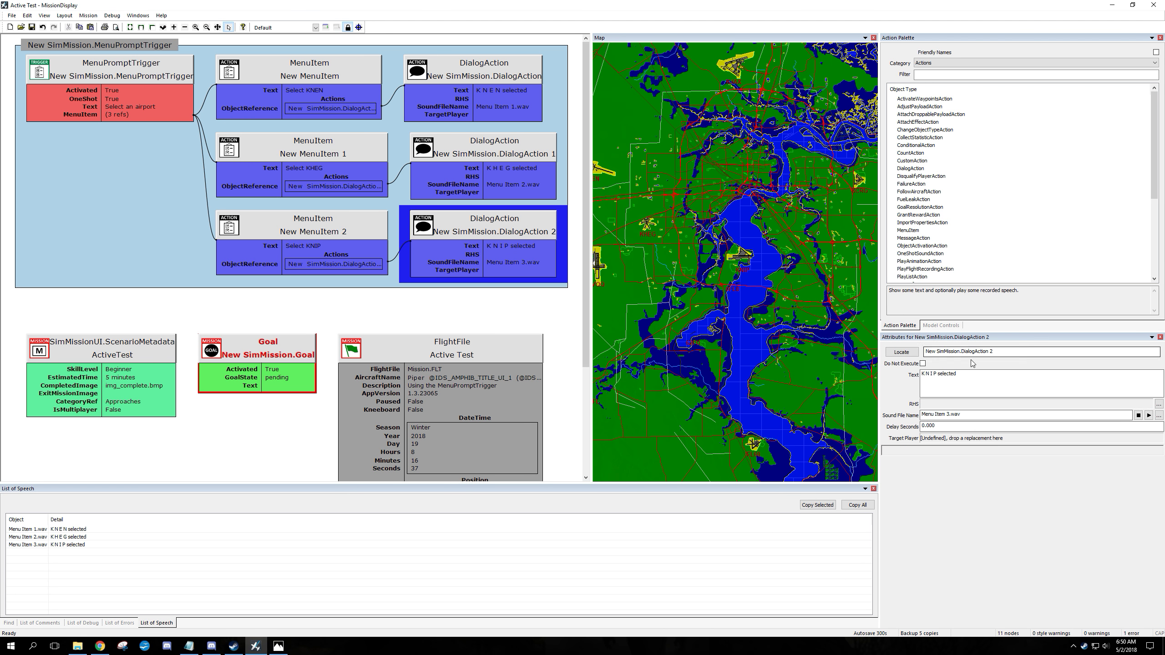
pyautogui.click(1148, 416)
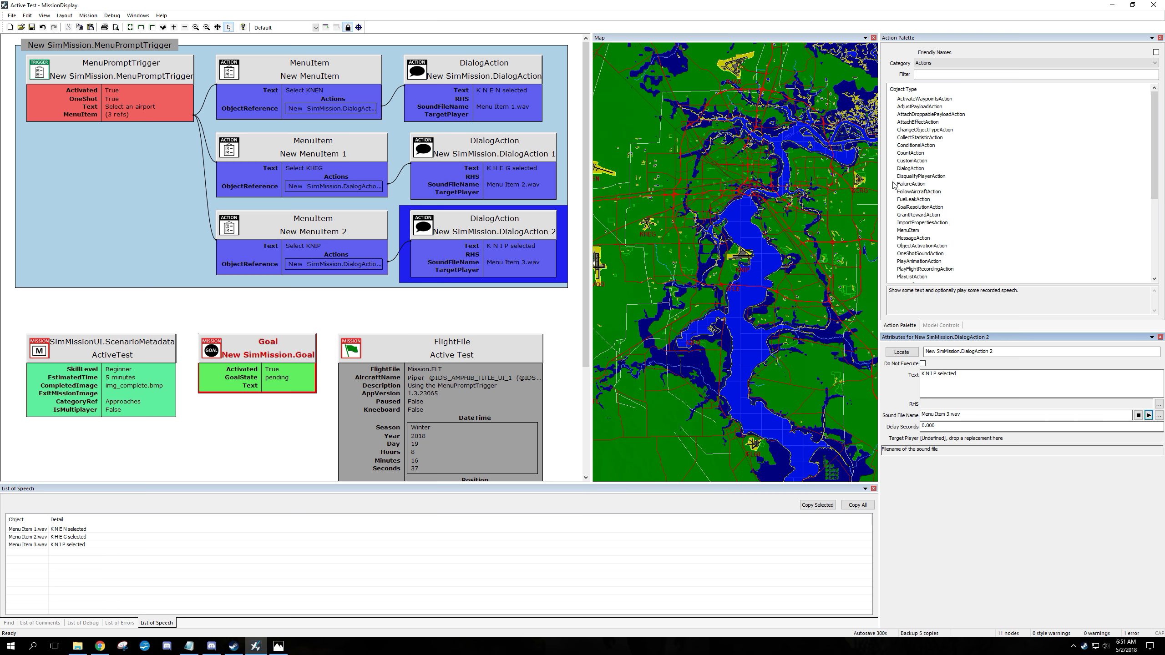
# - Add an ObjectActivationAction and a second MenuPromptTrigger, and reference that trigger in the action's object list
pyautogui.doubleClick(907, 248)
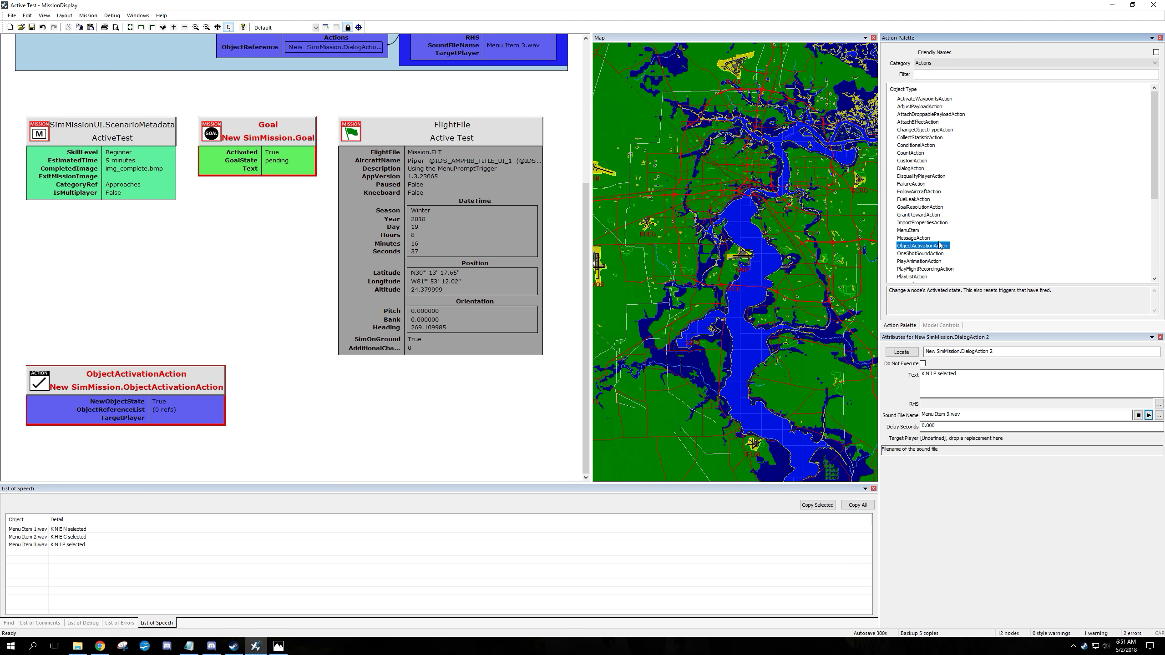
pyautogui.click(978, 64)
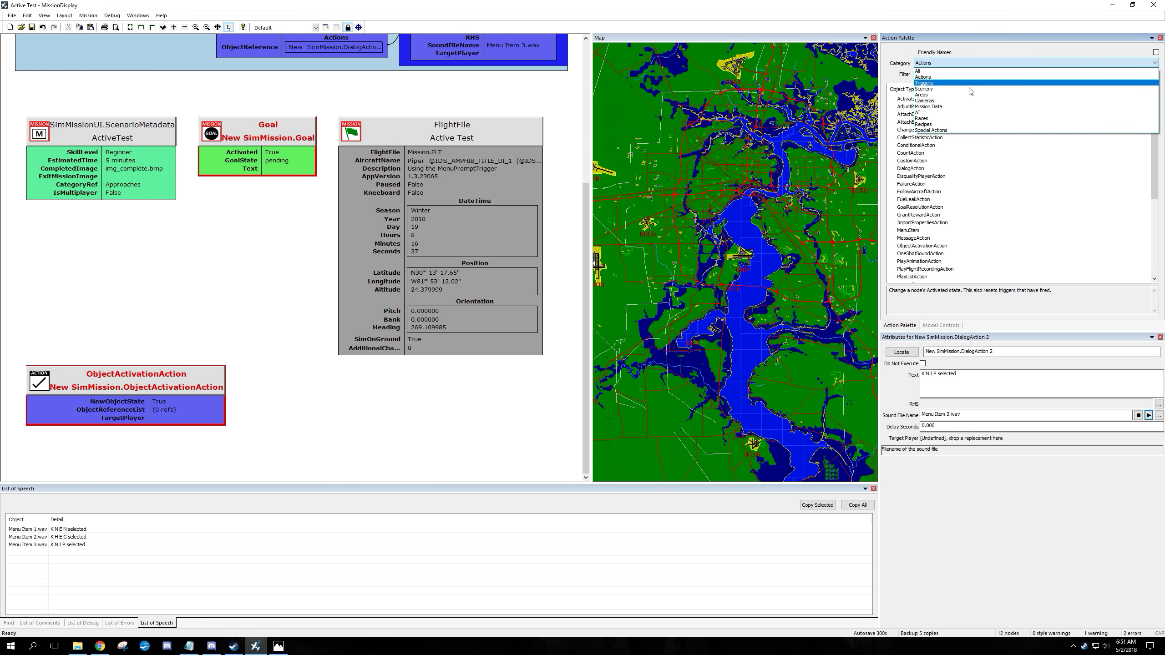
pyautogui.click(953, 83)
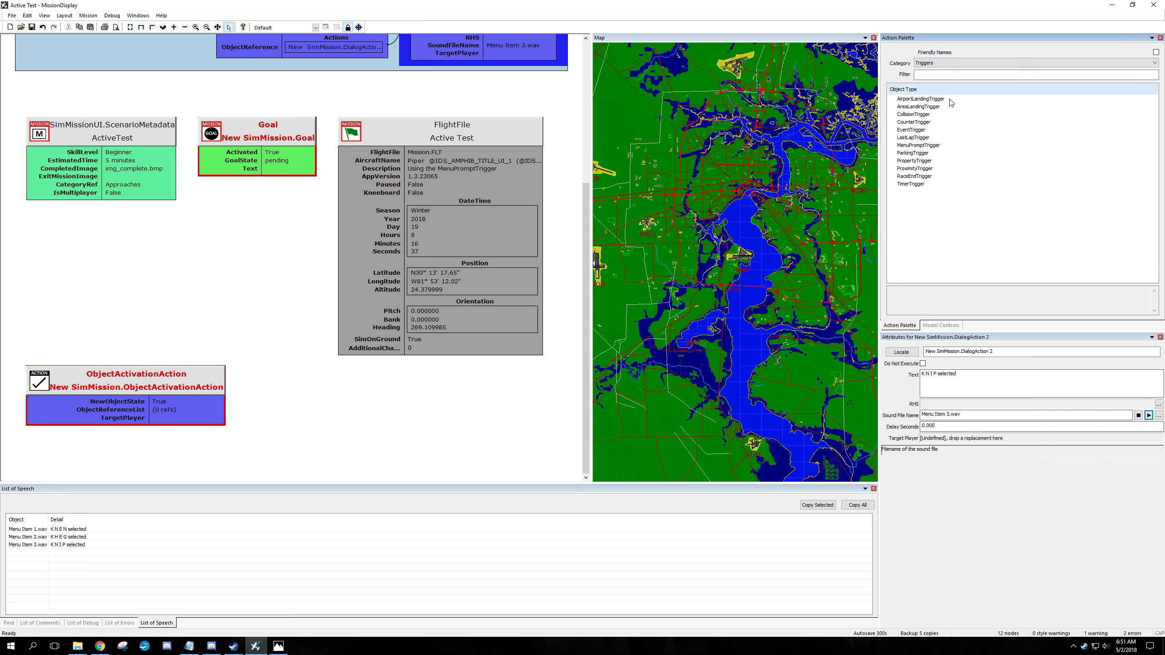
pyautogui.doubleClick(917, 145)
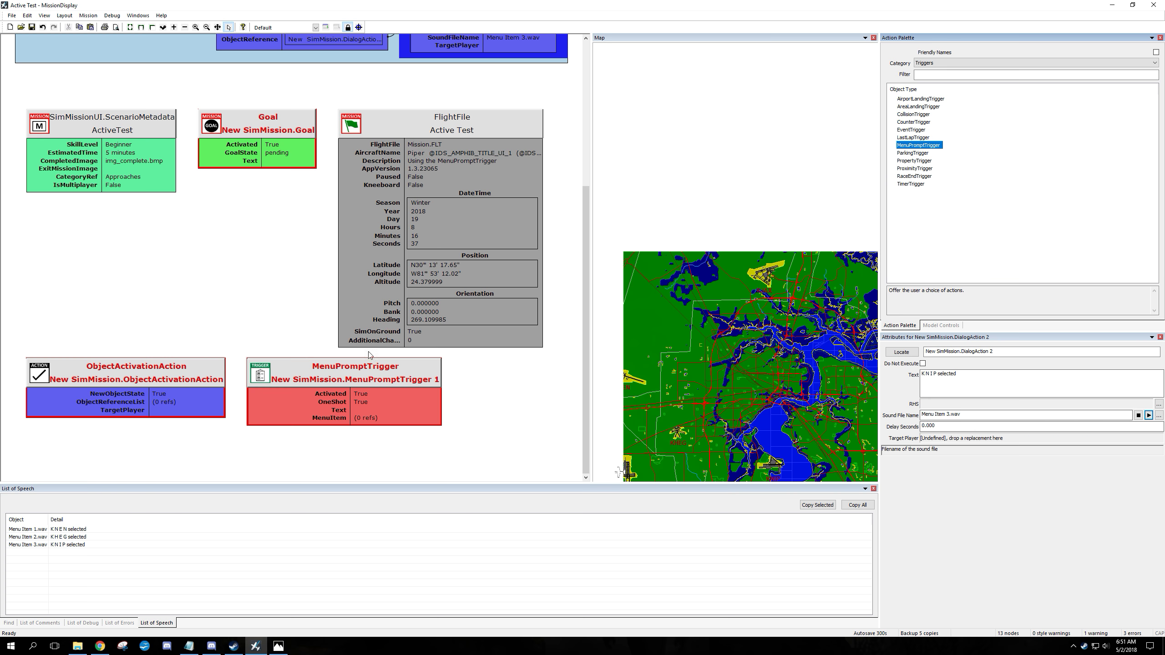
pyautogui.moveTo(352, 373); pyautogui.dragTo(169, 401)
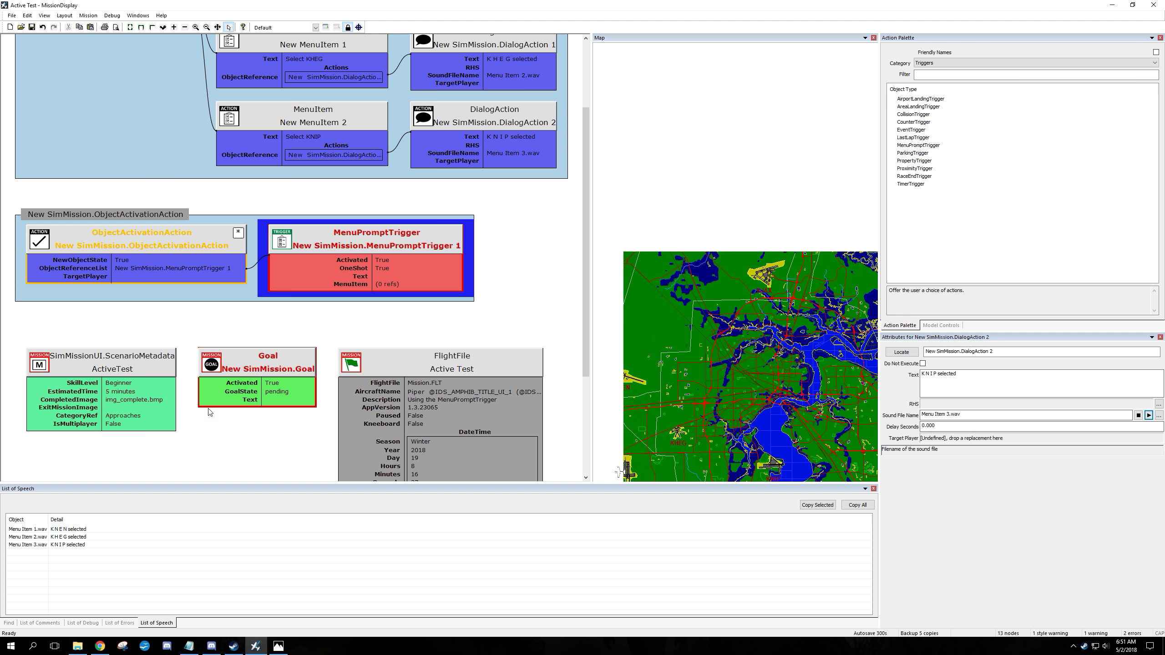
# - Add a MenuItem action from the Actions category to the second MenuPromptTrigger
pyautogui.scroll(2, 577, 318)
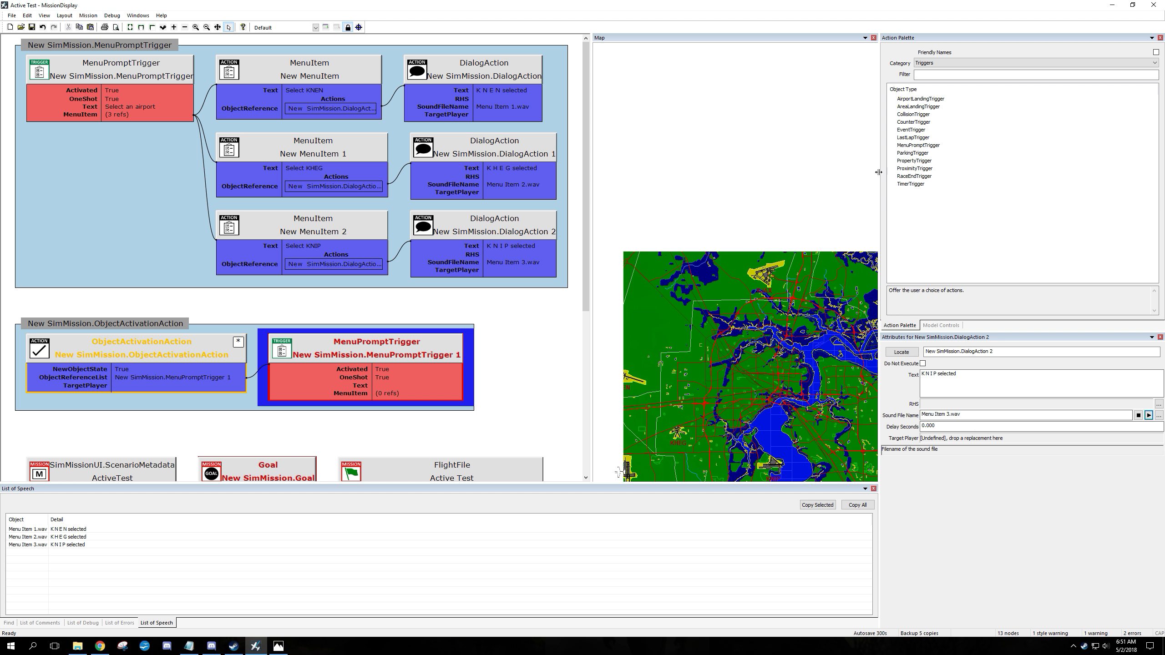
pyautogui.click(977, 64)
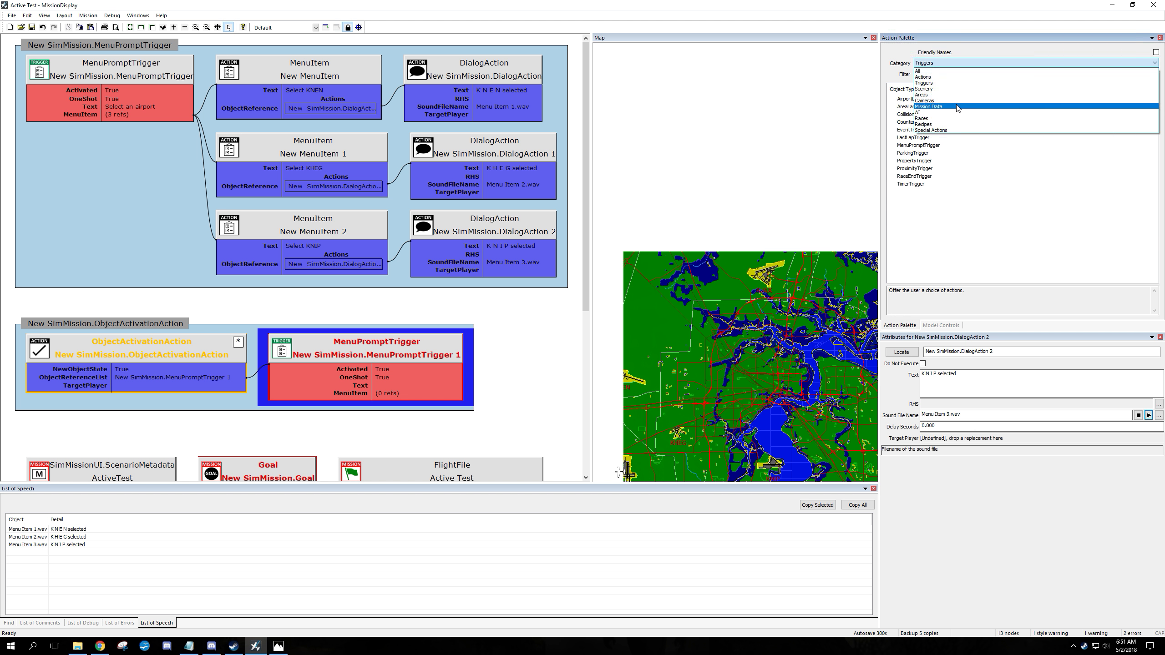
pyautogui.click(953, 76)
pyautogui.moveTo(907, 231); pyautogui.dragTo(385, 395)
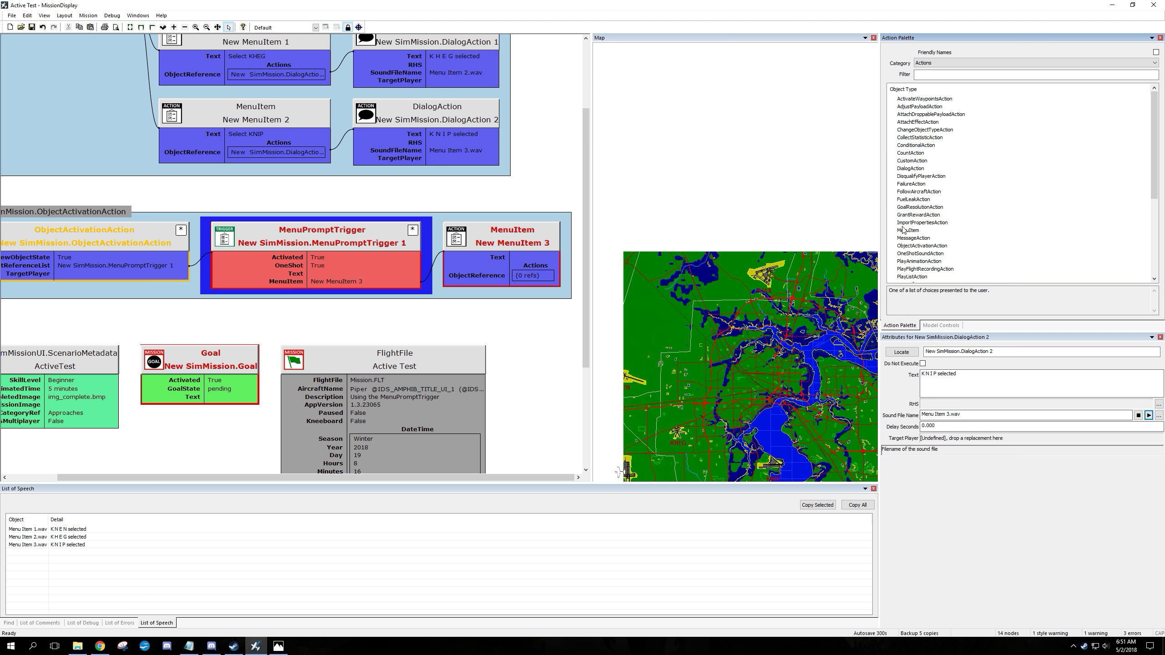
# - Add another MenuItem to the second MenuPromptTrigger and set New MenuItem 3's text to "End the Mission"
pyautogui.moveTo(902, 231); pyautogui.dragTo(353, 281)
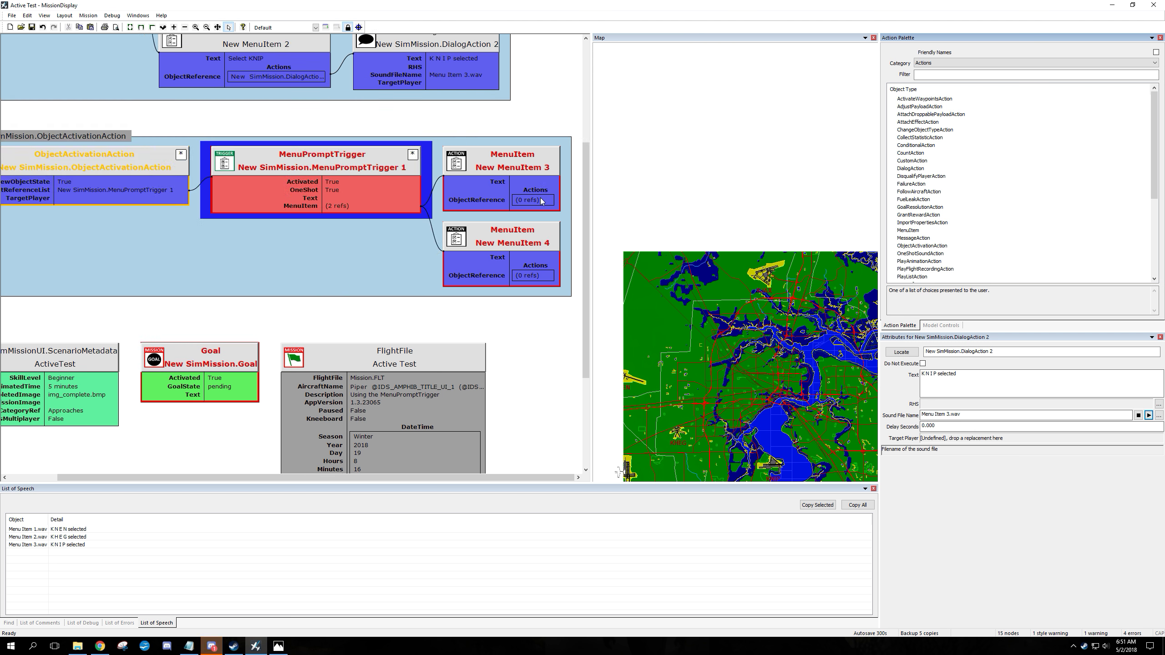
pyautogui.click(535, 188)
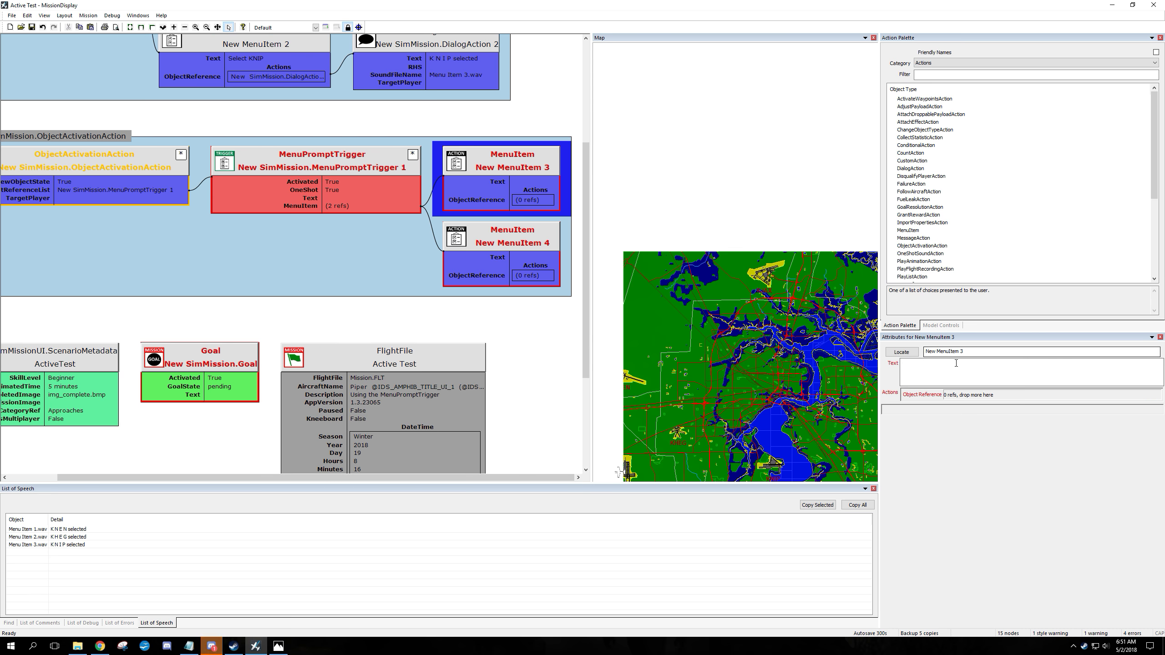
pyautogui.click(957, 374)
pyautogui.write('End teh')
pyautogui.press('BackSpace')
pyautogui.press('BackSpace')
pyautogui.write('he Mission')
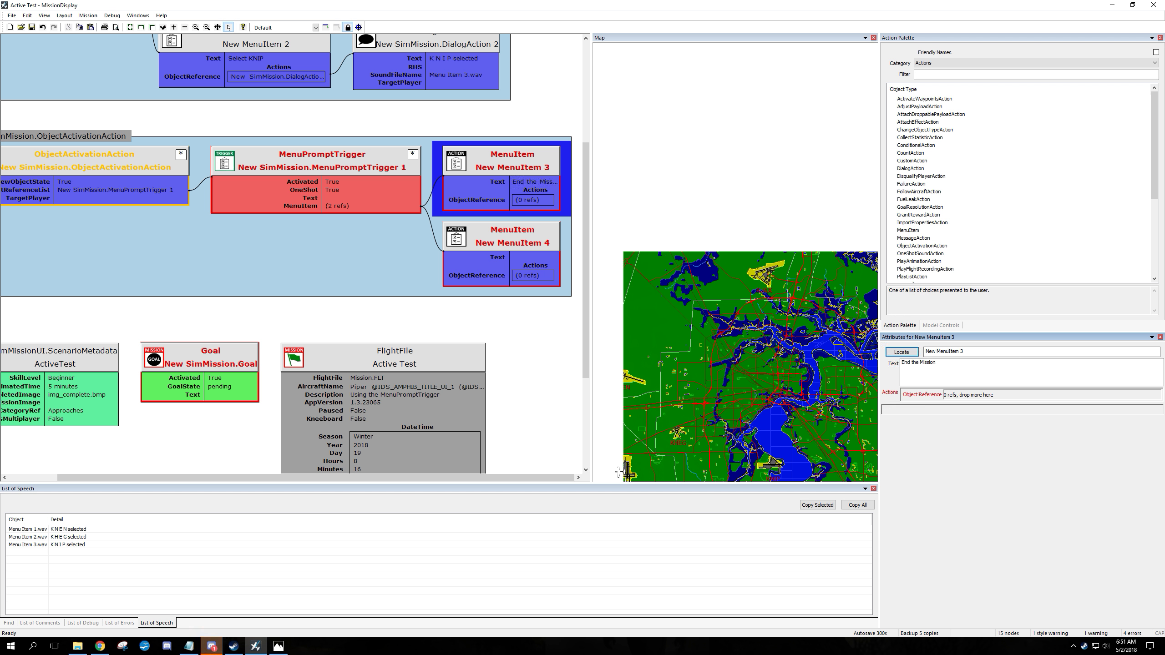
# - Set the text of New MenuItem 4 to "Select another airport"
pyautogui.click(520, 265)
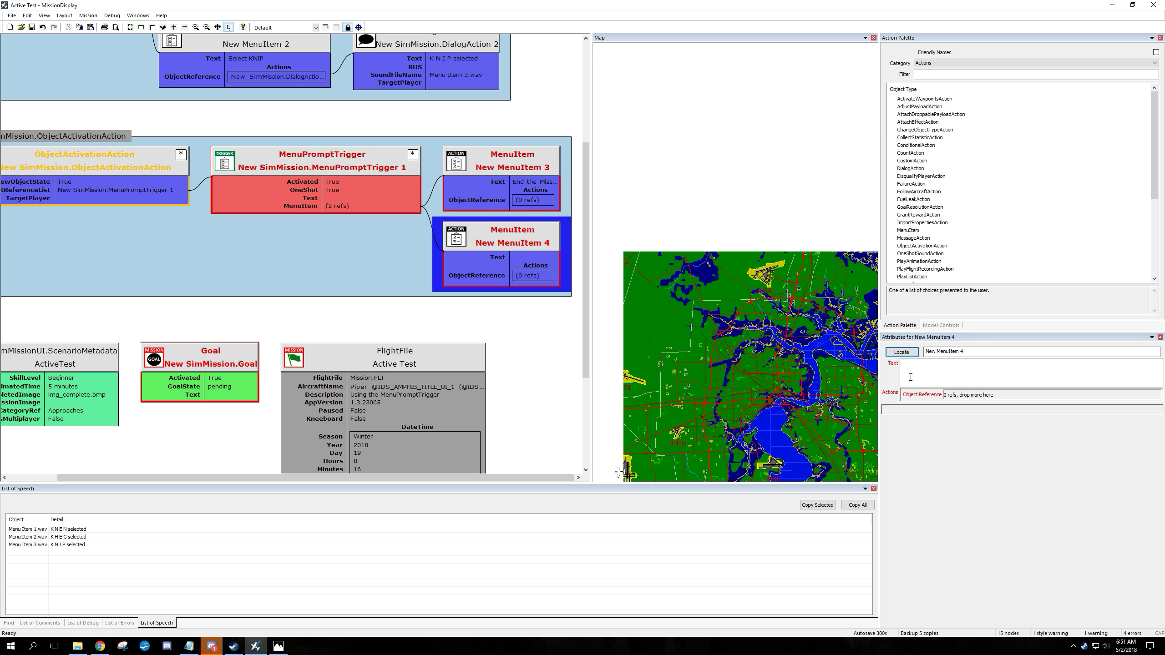
pyautogui.click(943, 367)
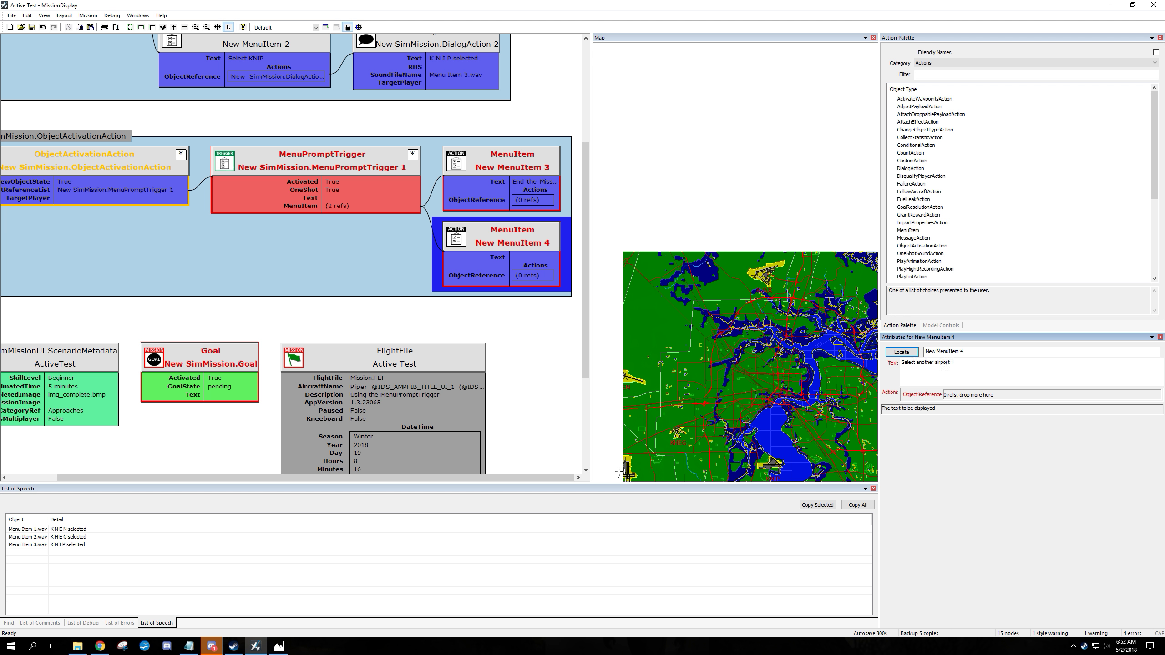
pyautogui.click(503, 252)
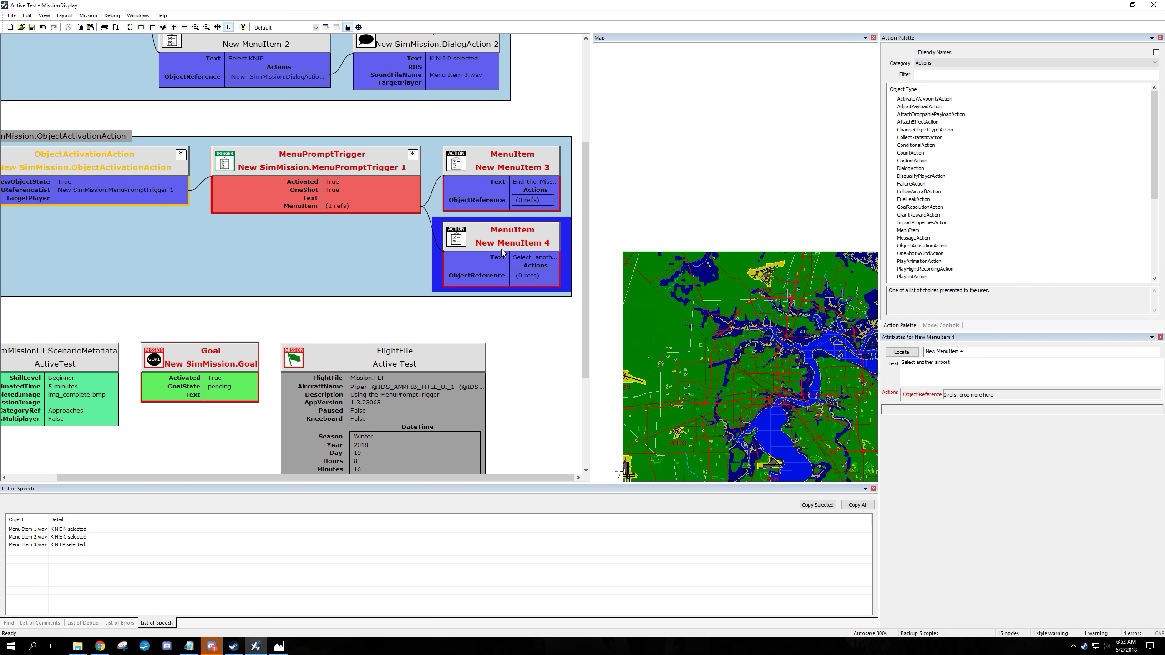
# - Add a GoalResolutionAction to the "End the Mission" menu item and reference the existing Goal in its goals list
pyautogui.scroll(3, 182, 254)
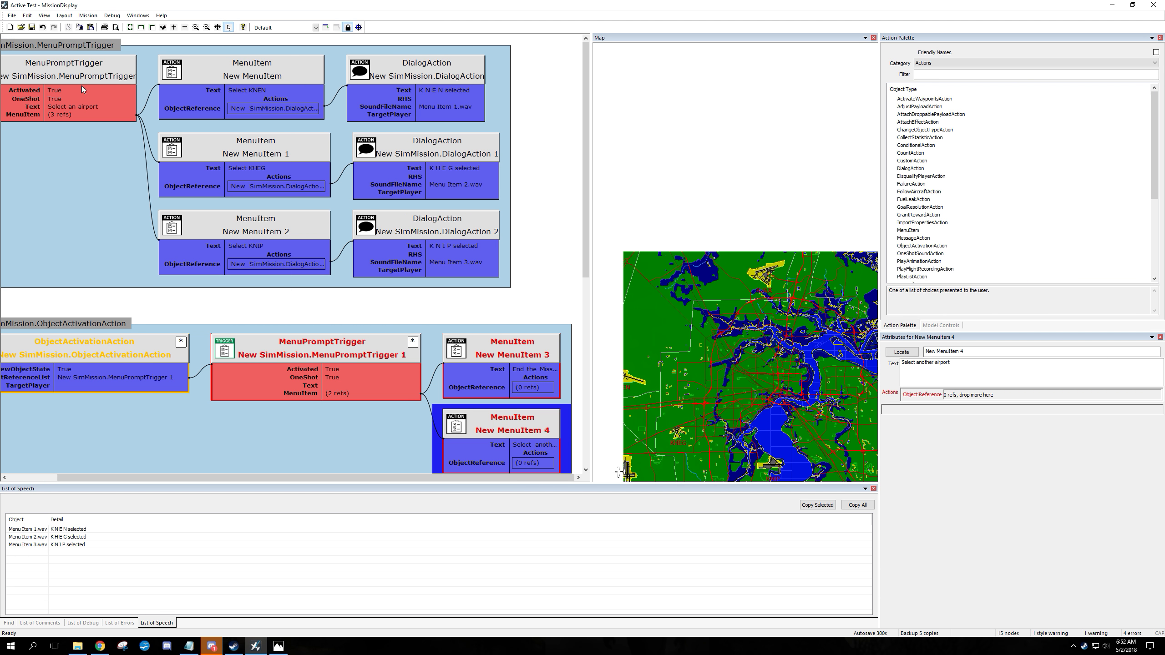
pyautogui.scroll(-2, 398, 284)
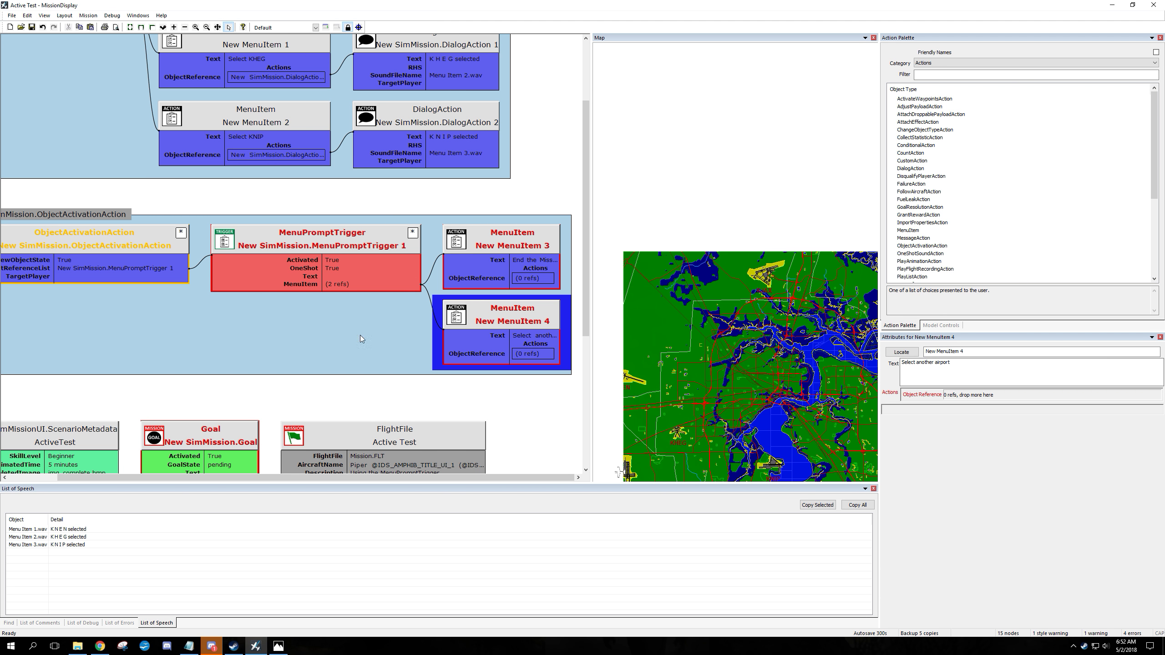
pyautogui.moveTo(250, 477); pyautogui.dragTo(106, 472)
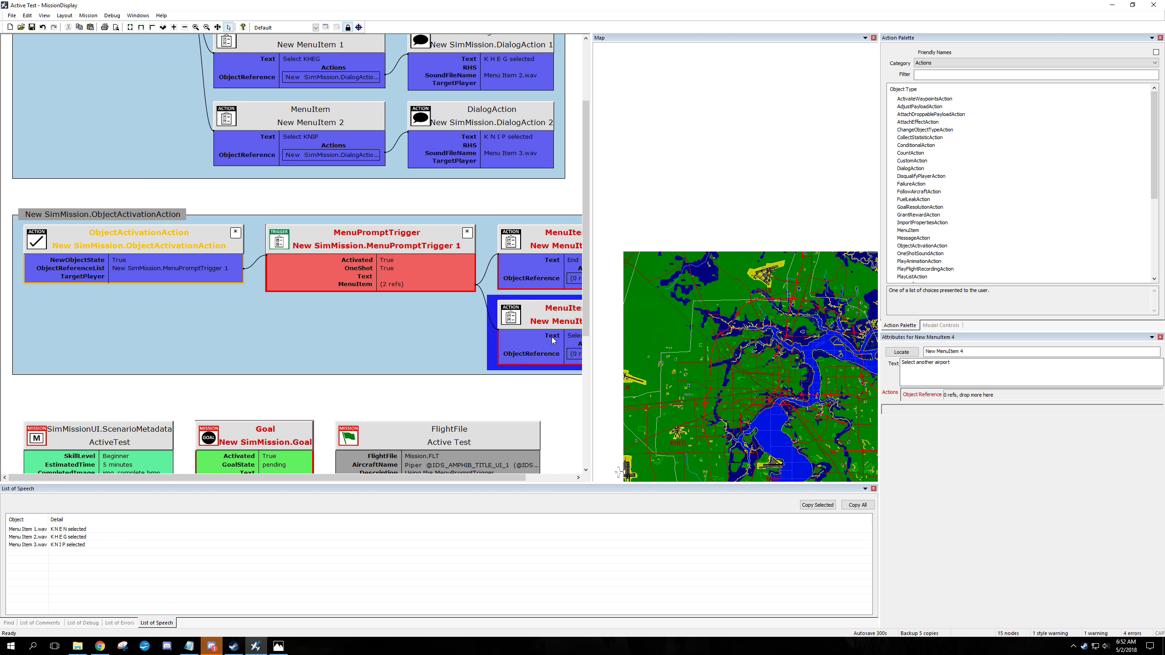
pyautogui.moveTo(226, 481); pyautogui.dragTo(275, 480)
pyautogui.click(515, 261)
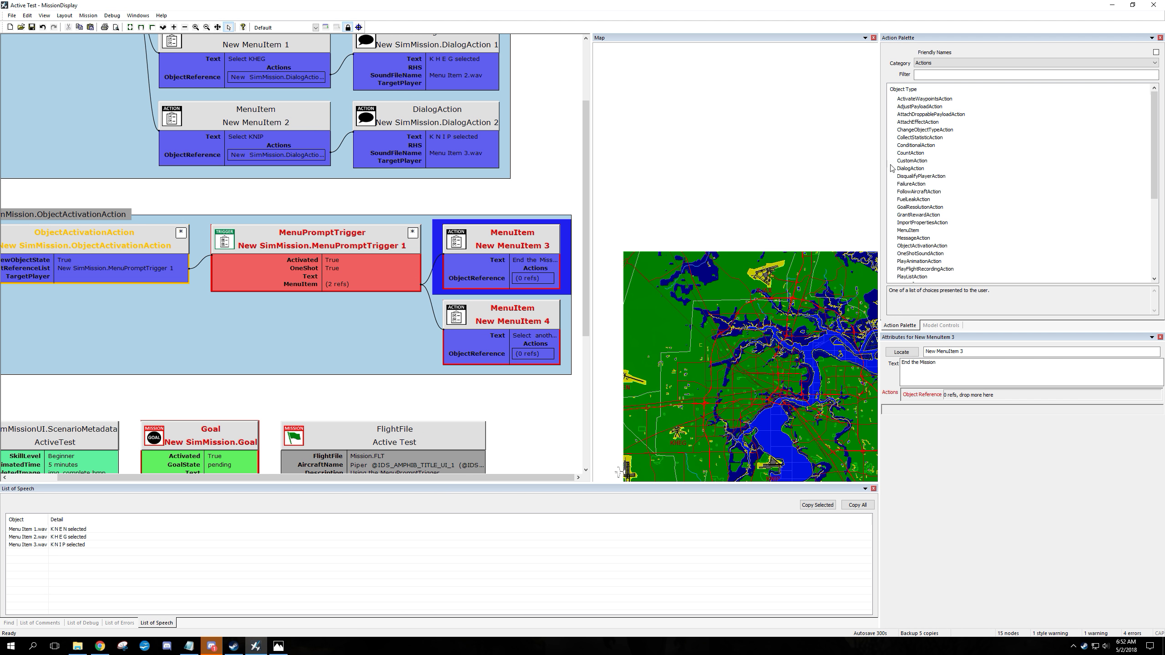
pyautogui.moveTo(914, 209); pyautogui.dragTo(545, 282)
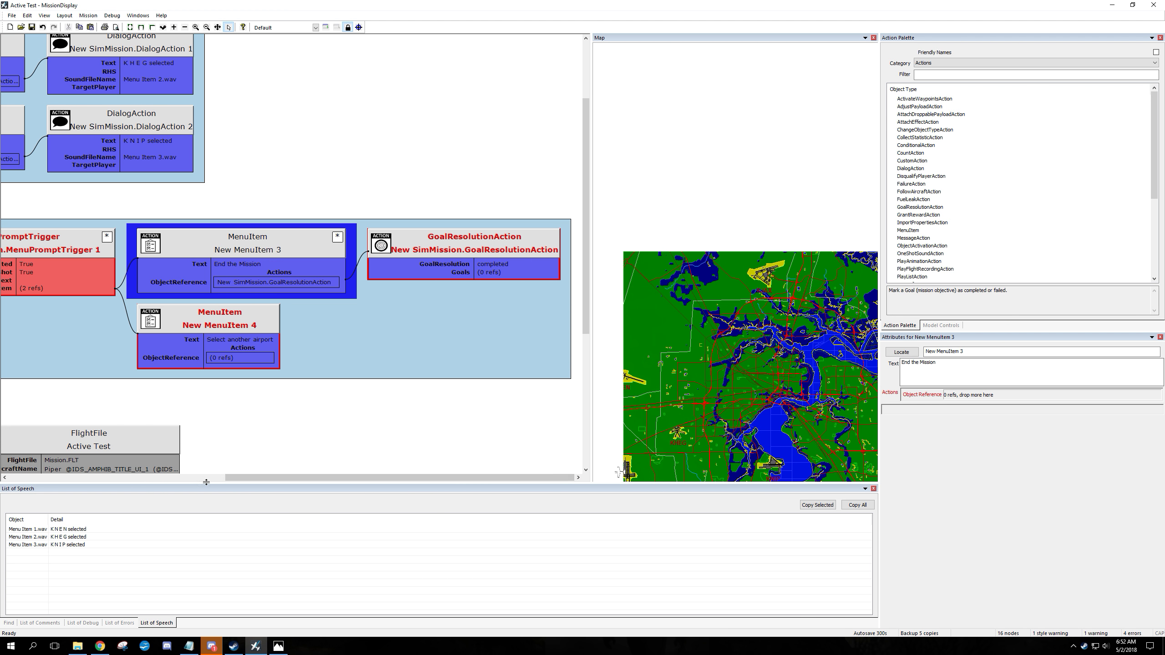
pyautogui.moveTo(247, 479); pyautogui.dragTo(54, 476)
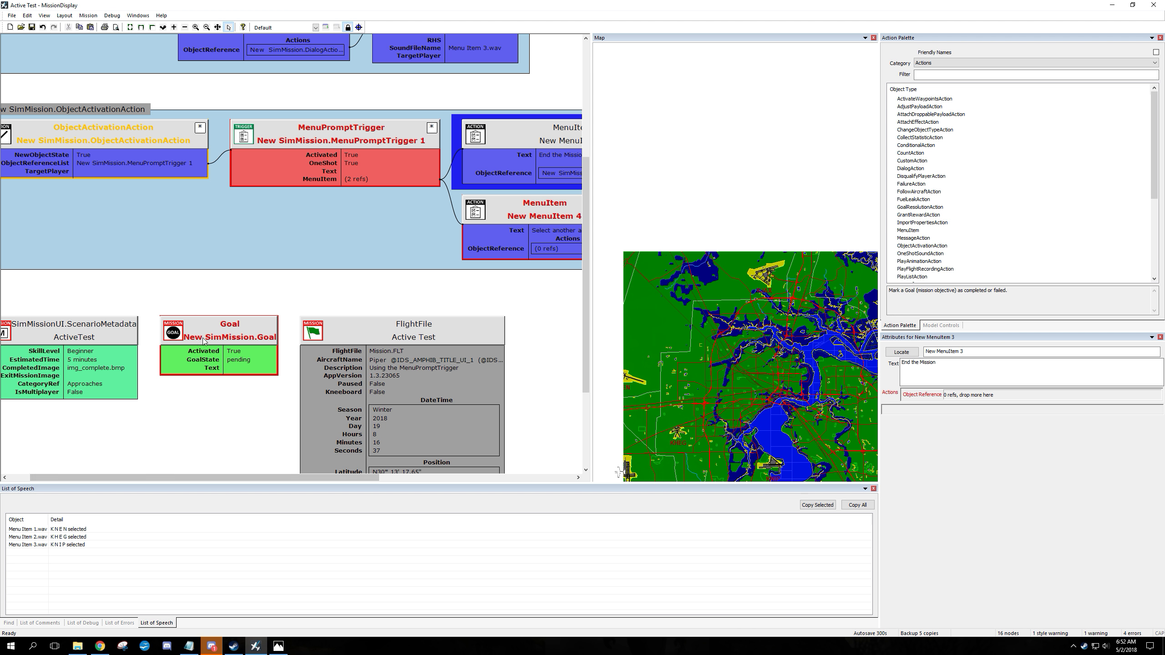
pyautogui.moveTo(247, 303); pyautogui.dragTo(484, 165)
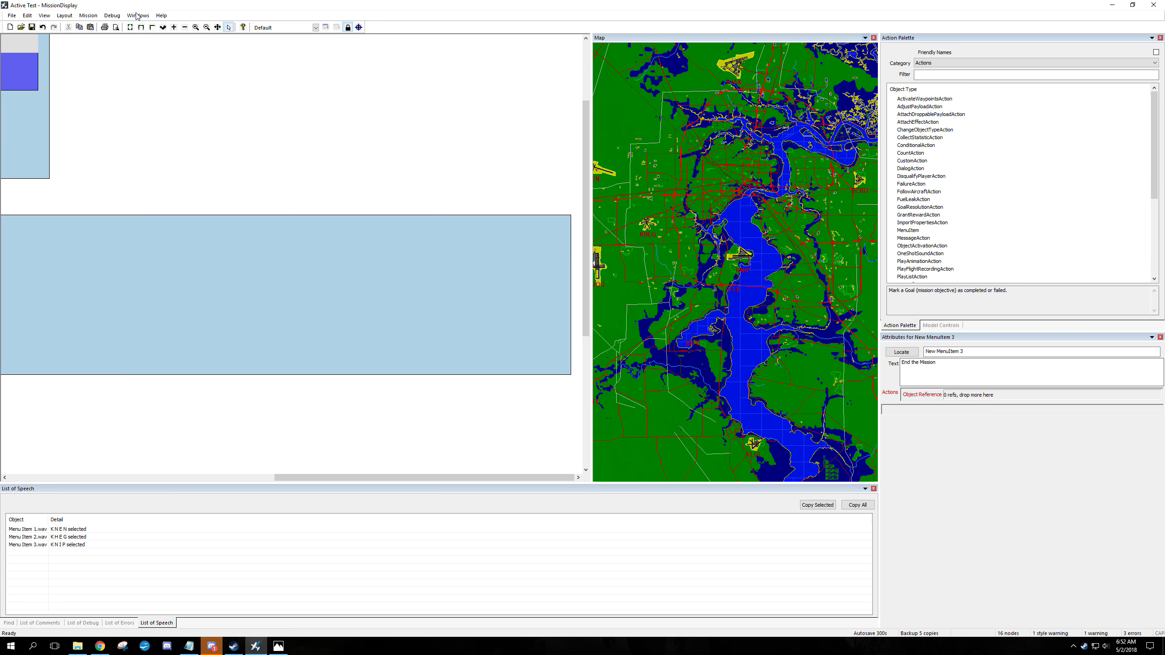
# - Hide the map window so the mission diagram fills the freed space
pyautogui.rightClick(180, 127)
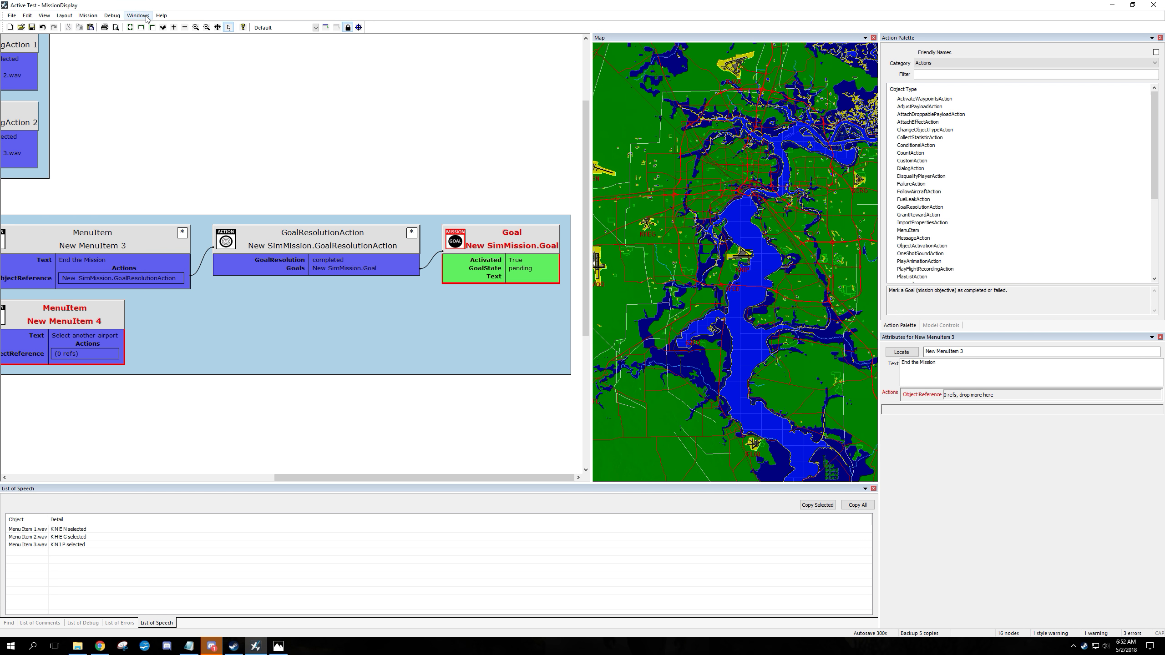
pyautogui.click(137, 15)
pyautogui.click(146, 102)
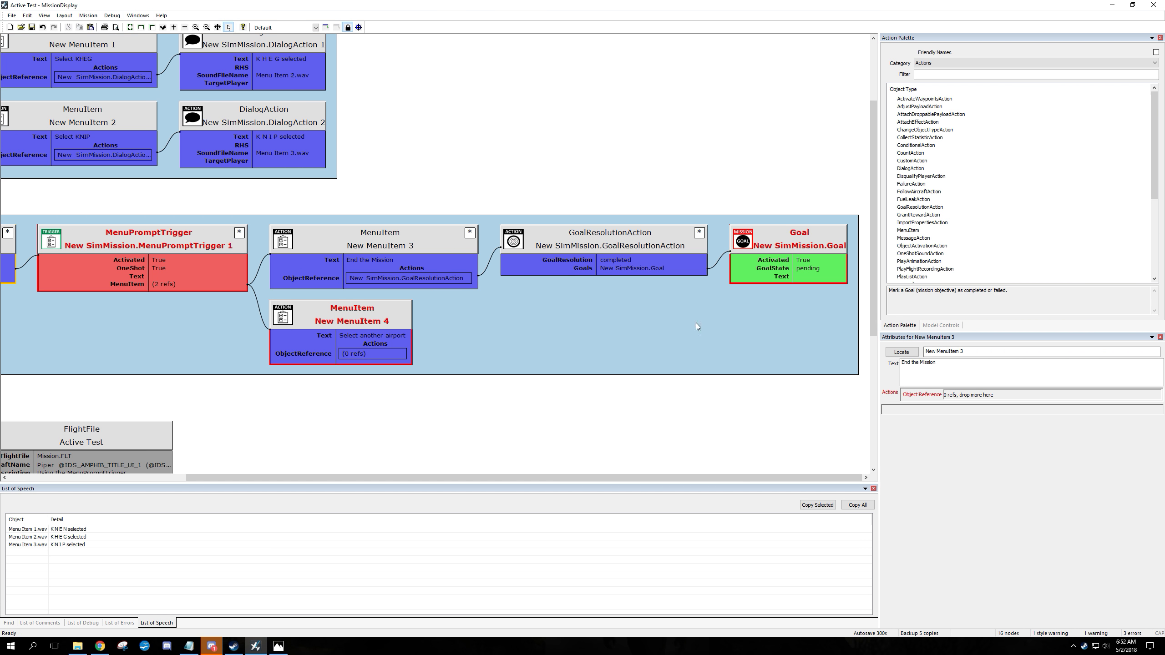
# - Set the Goal's text to "You chose to end the mission!"
pyautogui.click(815, 276)
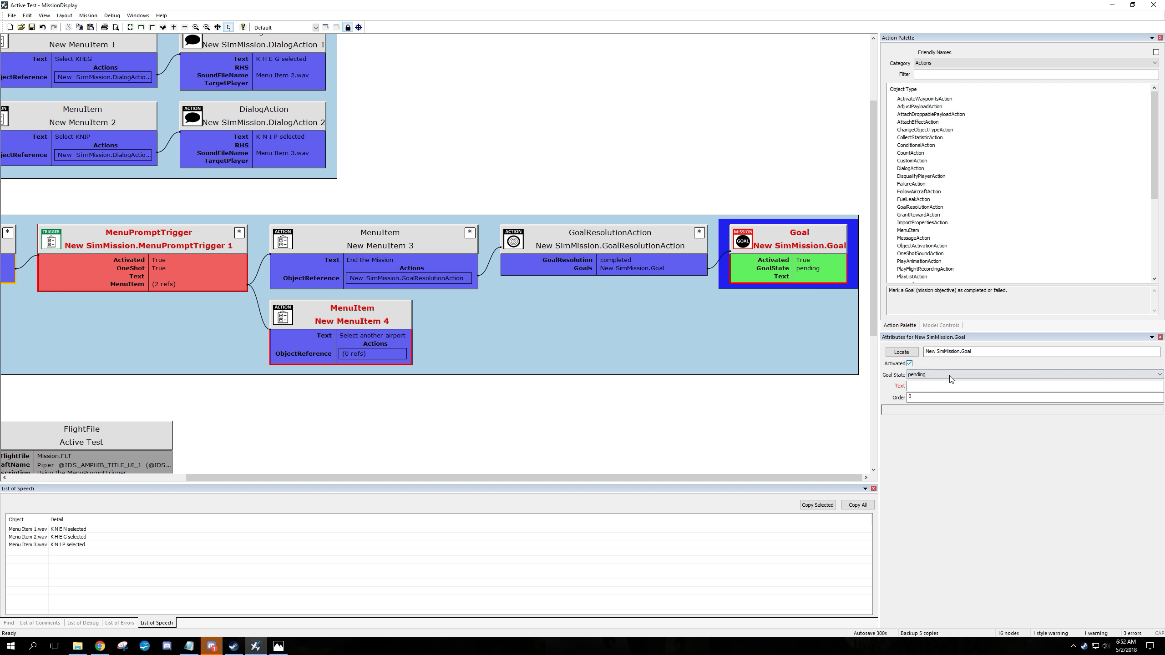
pyautogui.click(936, 387)
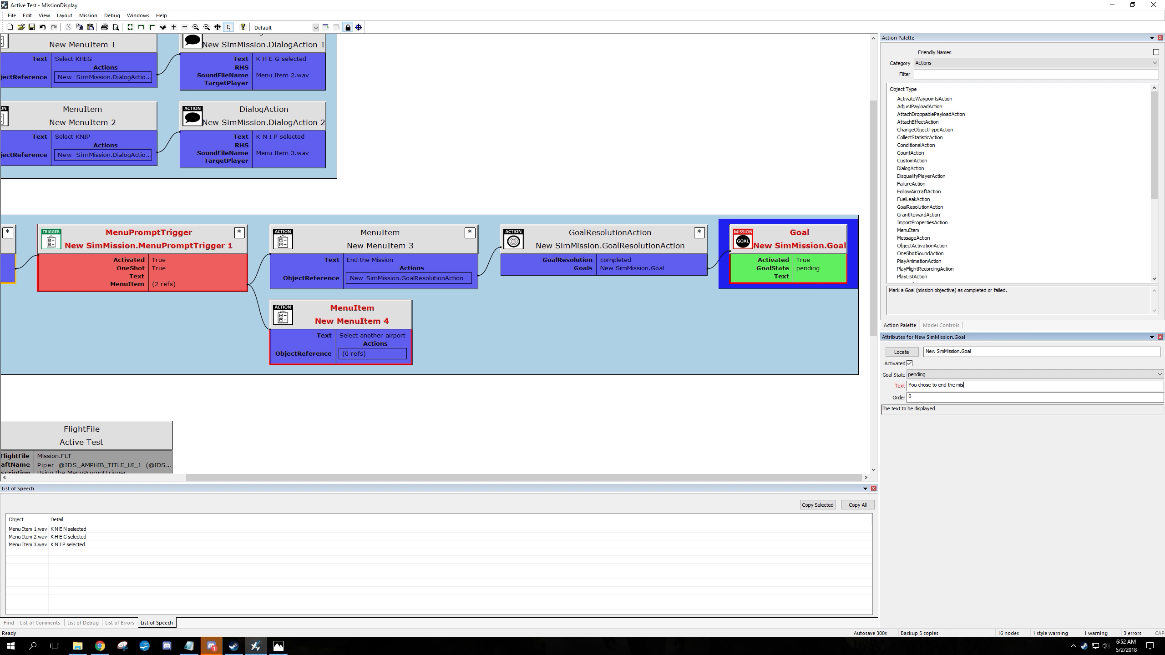
pyautogui.press('Tab')
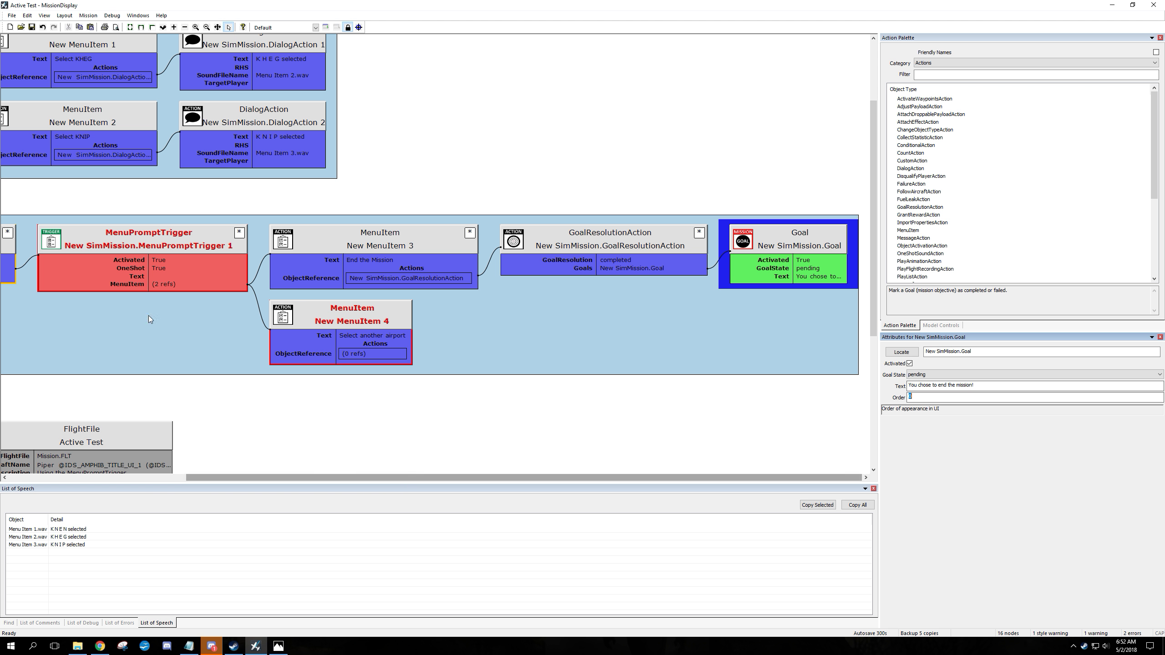
# - Set the prompt text of the second MenuPromptTrigger to "Pick One"
pyautogui.click(160, 273)
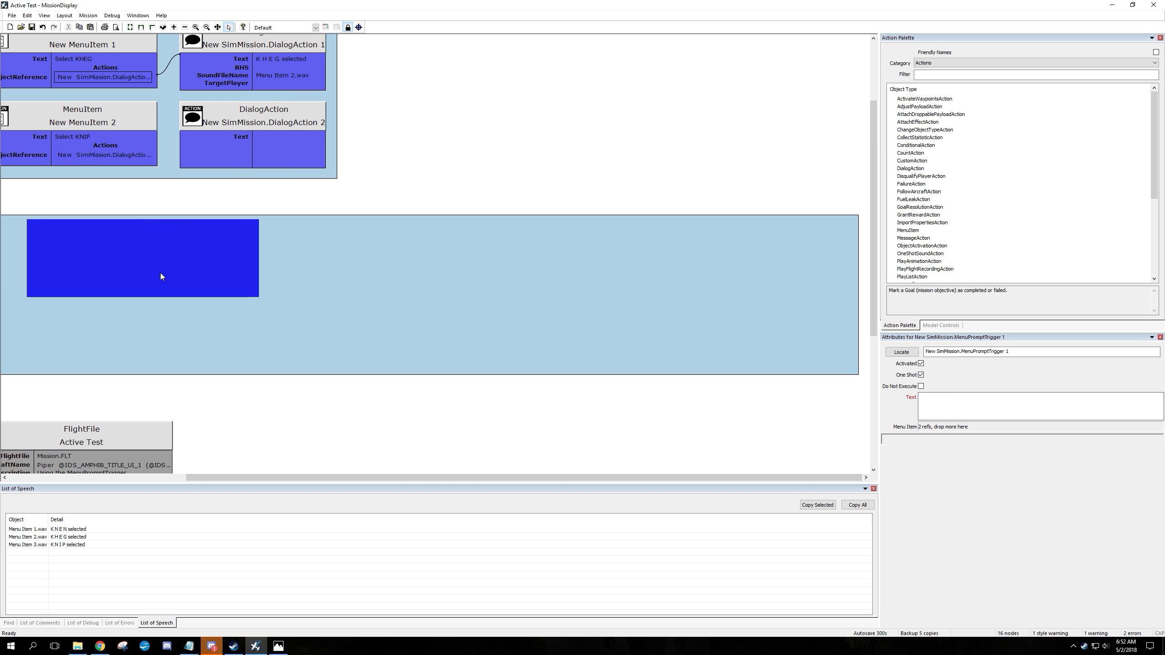
pyautogui.click(950, 403)
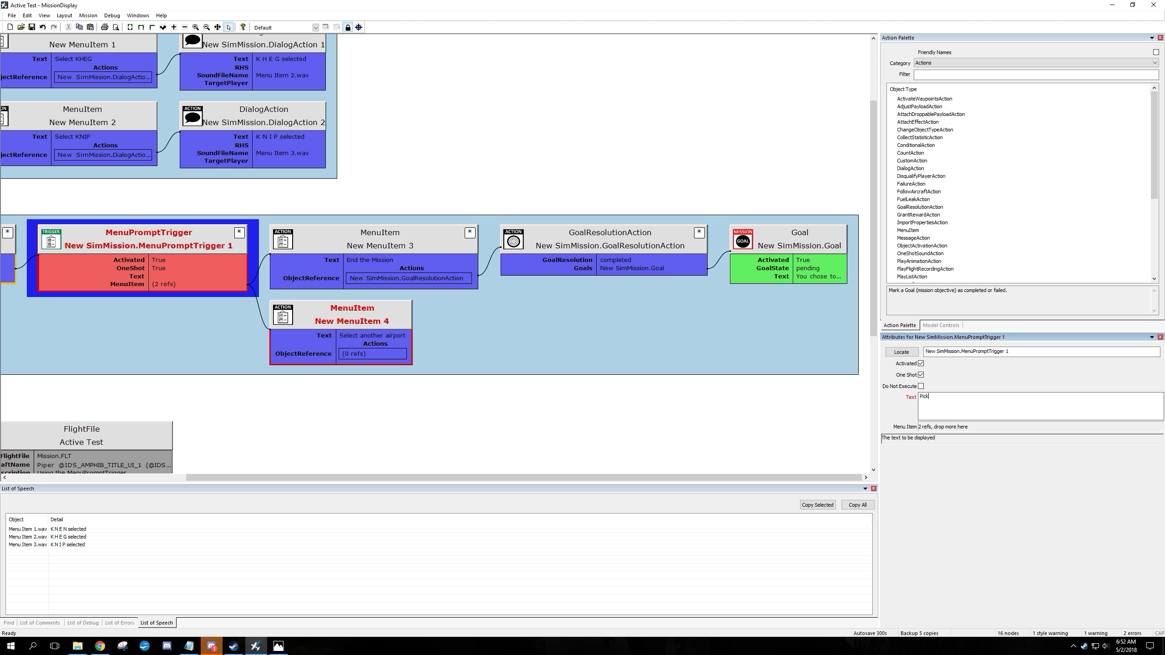
pyautogui.write('Pick One')
pyautogui.press('Tab')
# - Add an ObjectActivationAction to the actions of the "Select another airport" menu item
pyautogui.click(331, 346)
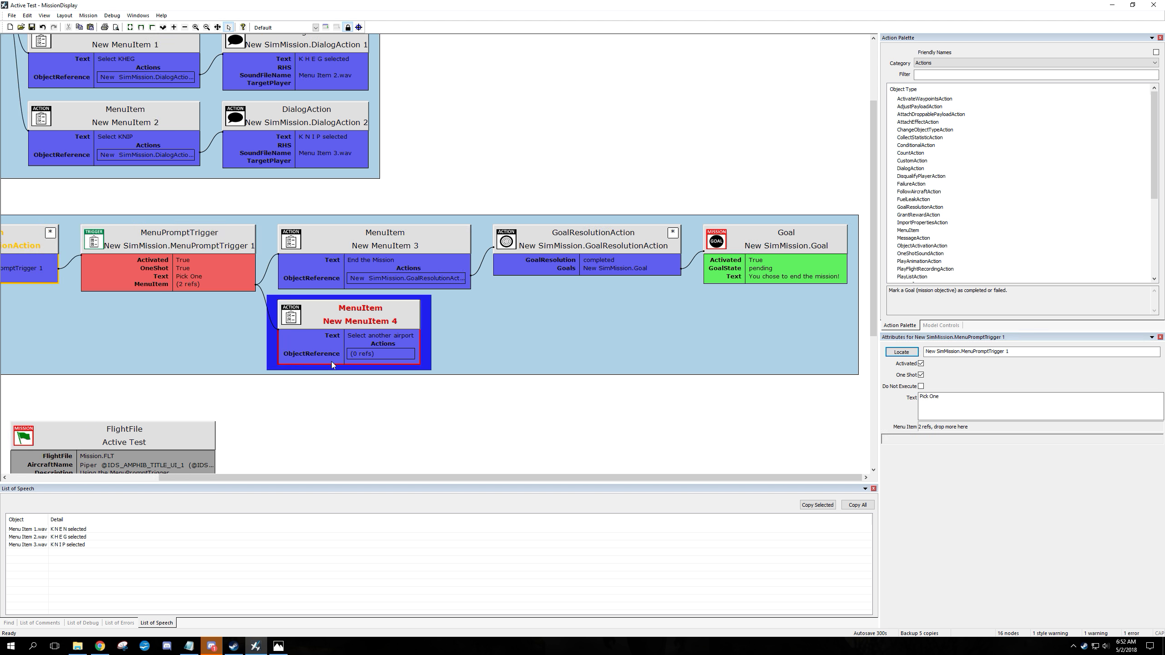
pyautogui.moveTo(339, 477); pyautogui.dragTo(164, 478)
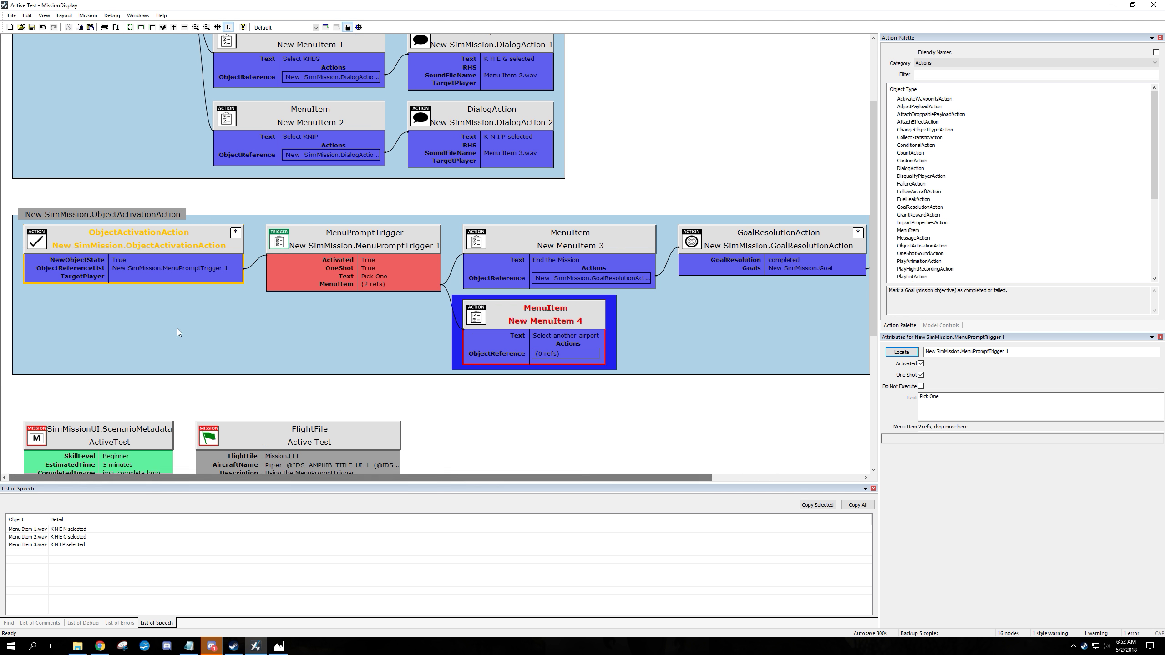
pyautogui.scroll(2, 177, 329)
pyautogui.scroll(-2, 142, 157)
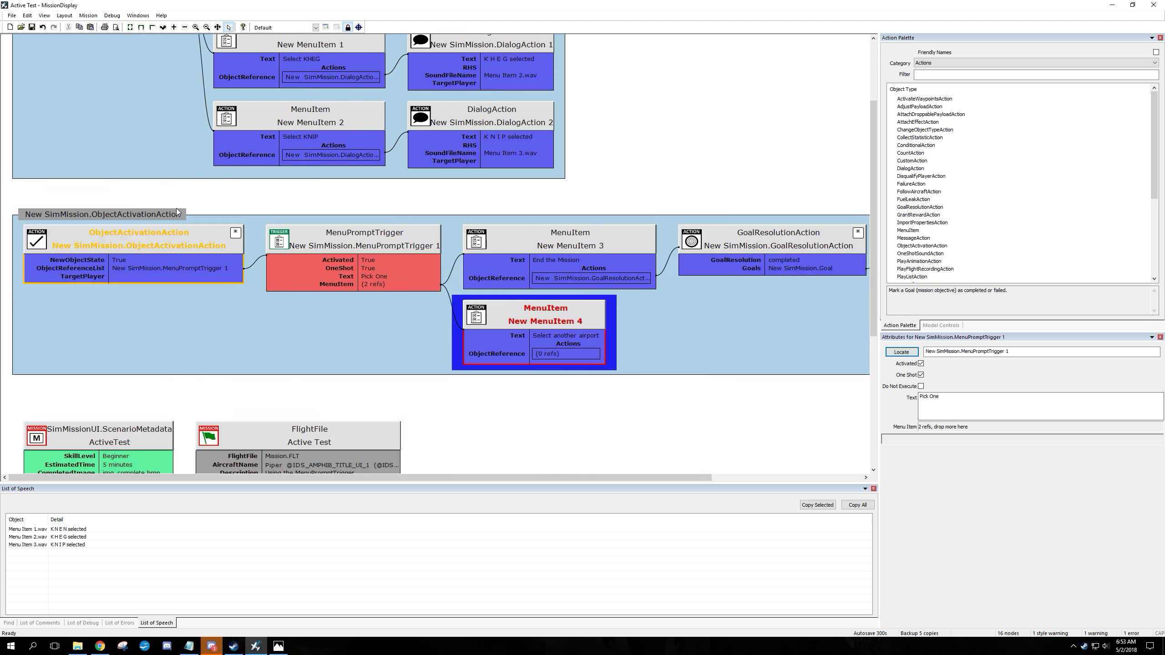
pyautogui.click(917, 247)
pyautogui.moveTo(924, 250); pyautogui.dragTo(579, 356)
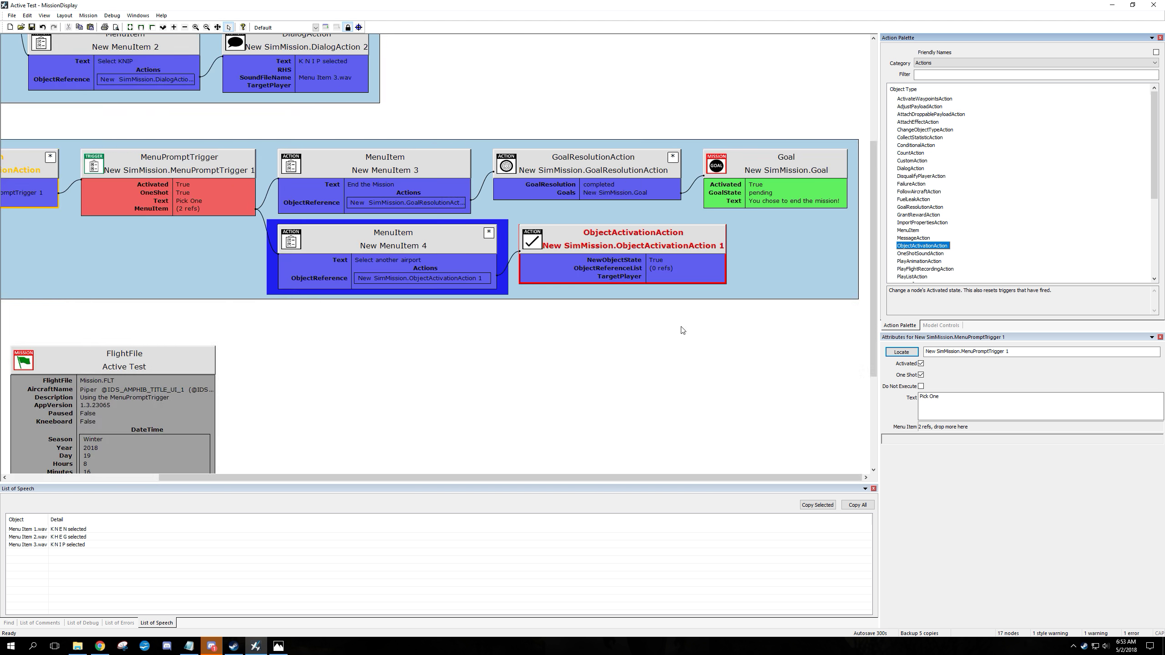
# - Turn off Allow Parent for the "Select an airport" MenuPromptTrigger
pyautogui.scroll(3, 594, 275)
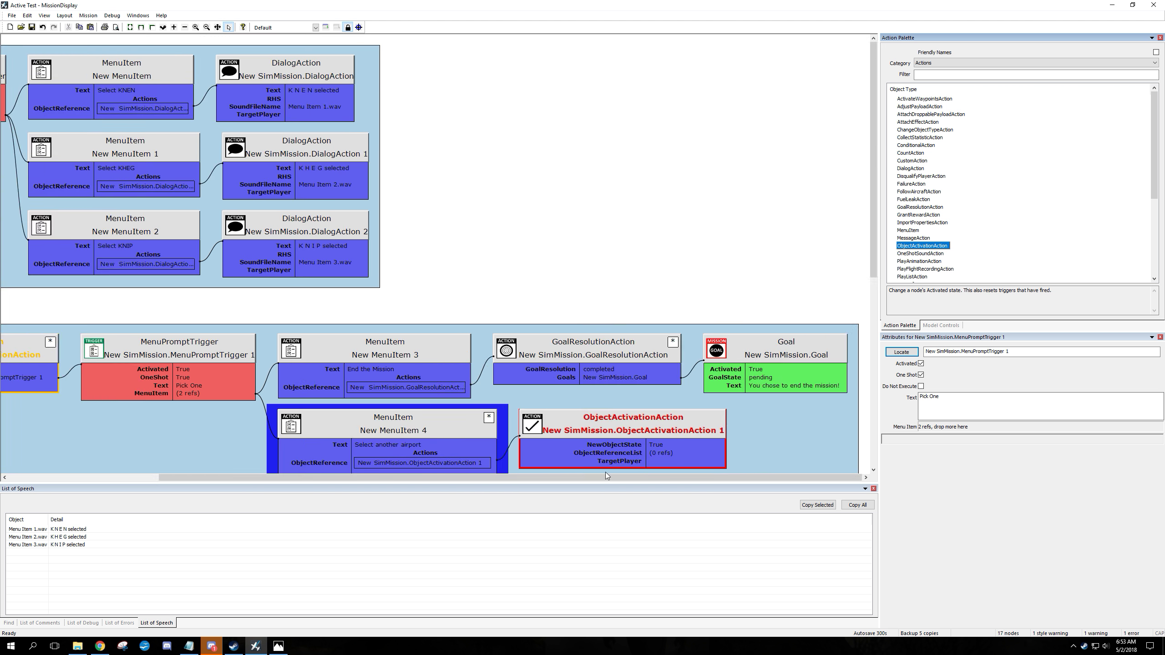
pyautogui.scroll(-2, 606, 472)
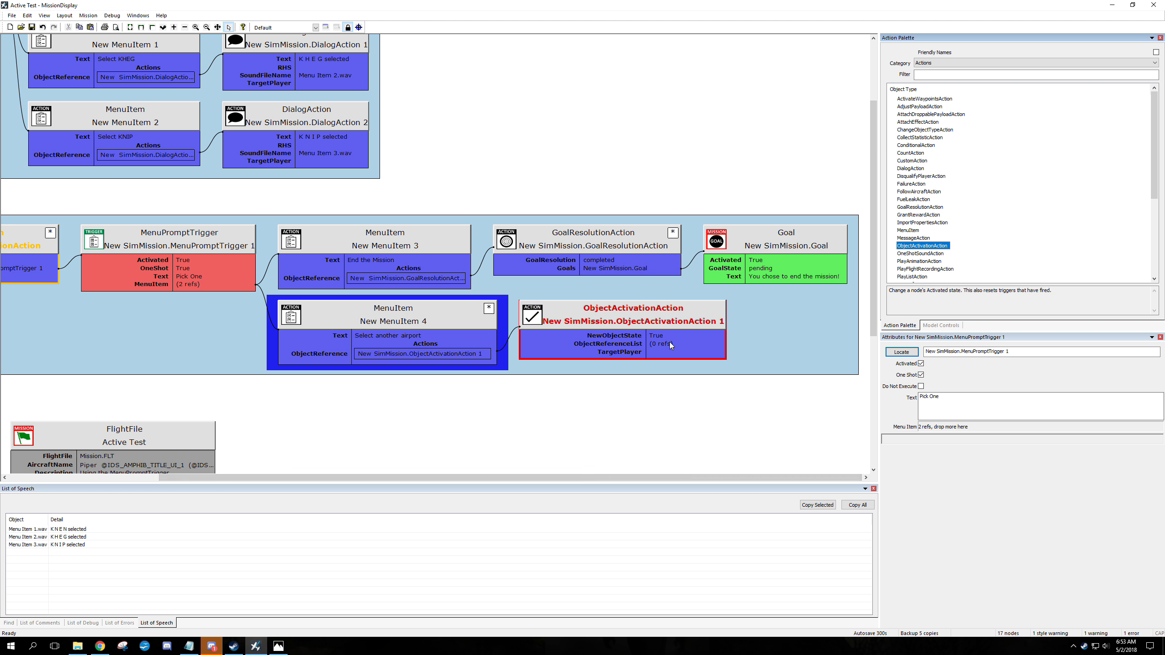
pyautogui.moveTo(446, 477); pyautogui.dragTo(288, 477)
pyautogui.scroll(2, 175, 342)
pyautogui.rightClick(120, 102)
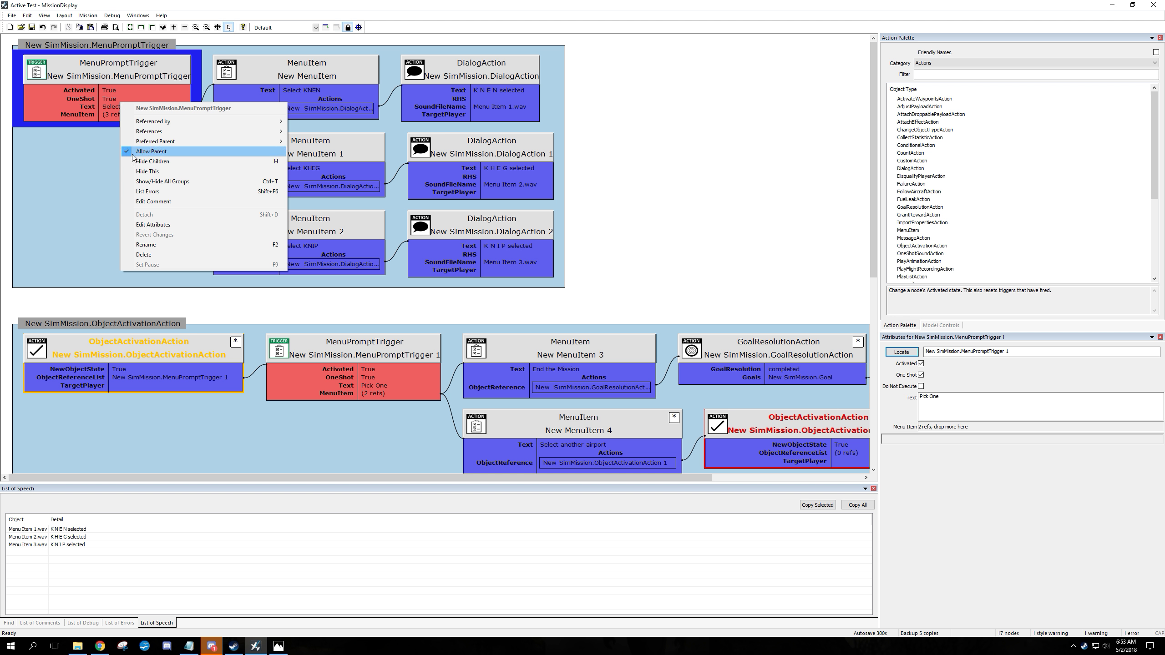
pyautogui.click(144, 153)
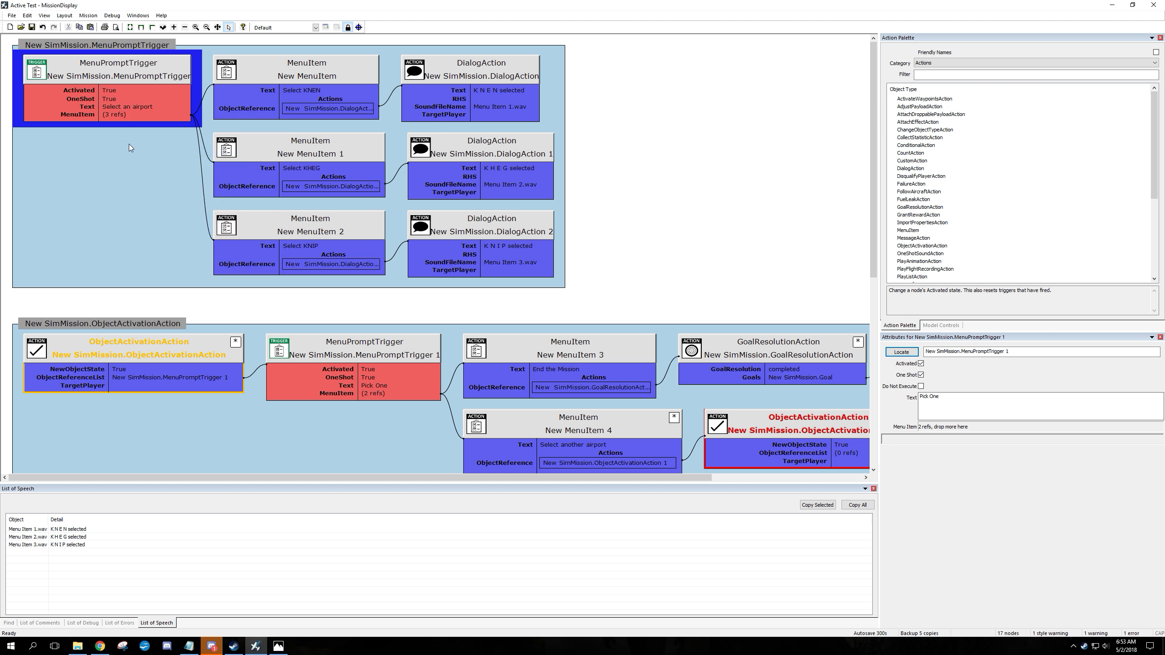
# - Reference the "Select an airport" MenuPromptTrigger in the object list of the ObjectActivationAction under "Select another airport"
pyautogui.scroll(-3, 120, 335)
pyautogui.scroll(3, 108, 173)
pyautogui.moveTo(87, 85); pyautogui.dragTo(849, 454)
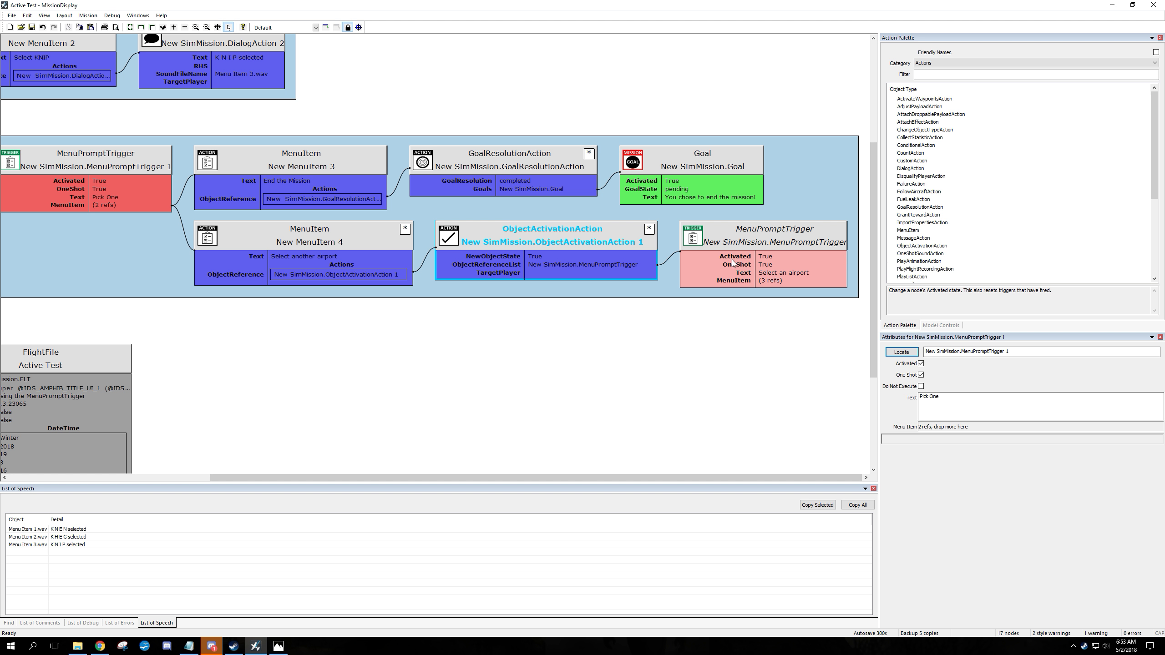
# - Attach the ObjectActivationAction that references the "Pick One" trigger to the actions of the "Select KNEN" menu item
pyautogui.moveTo(589, 479); pyautogui.dragTo(385, 481)
pyautogui.scroll(3, 275, 313)
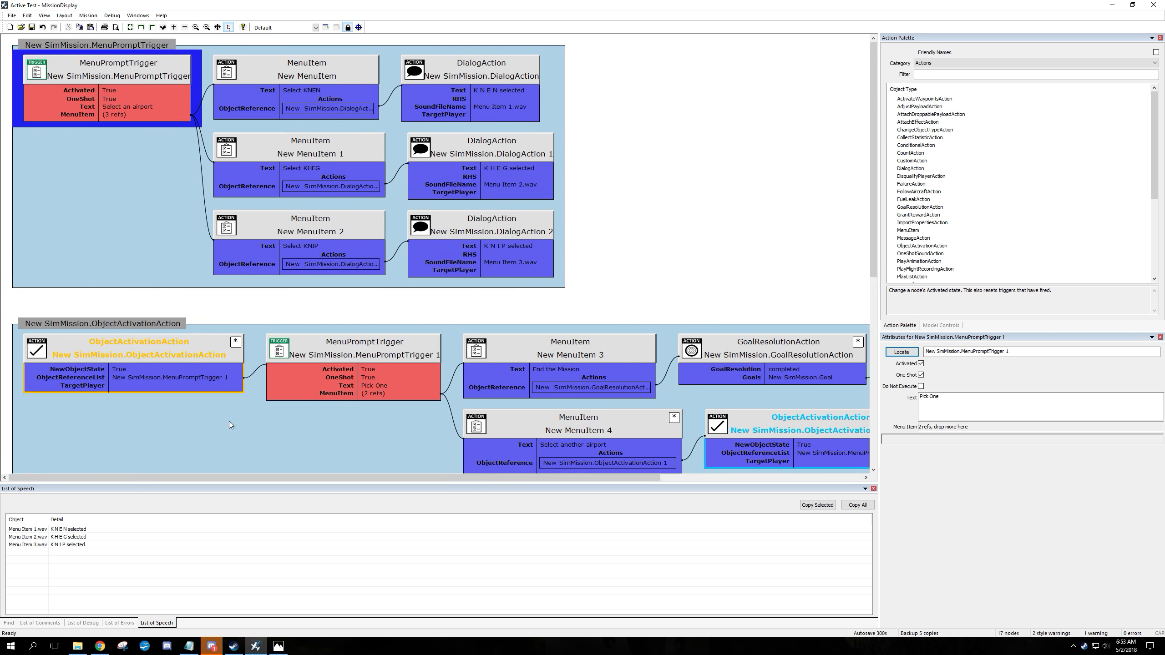
pyautogui.click(182, 364)
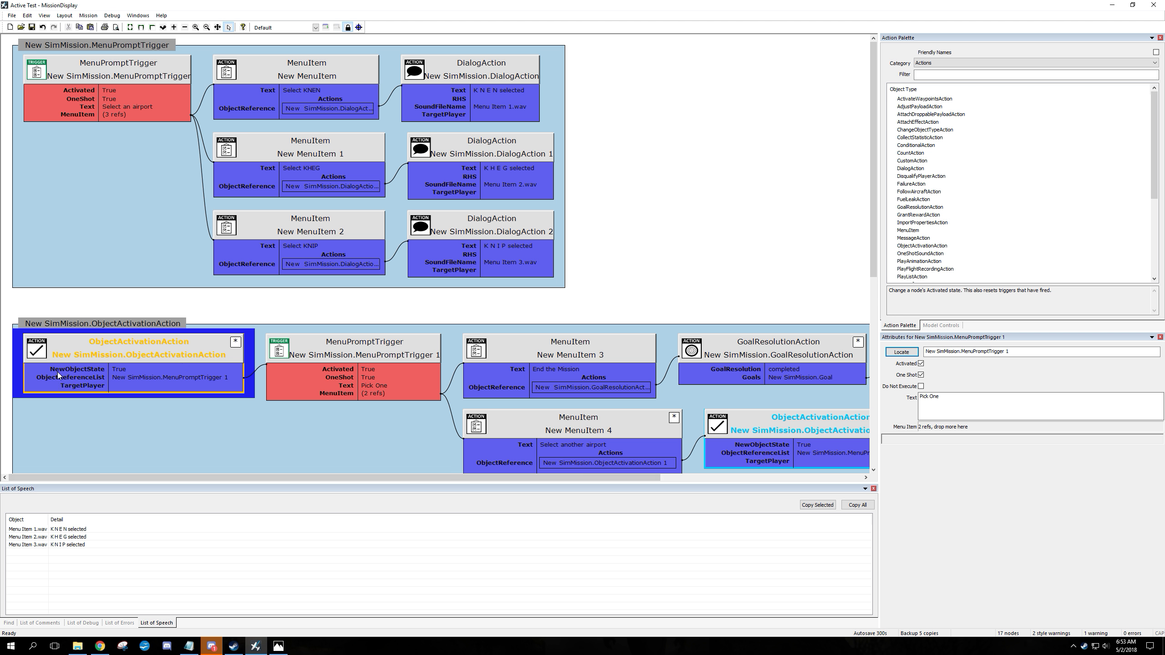
pyautogui.moveTo(182, 360); pyautogui.dragTo(352, 110)
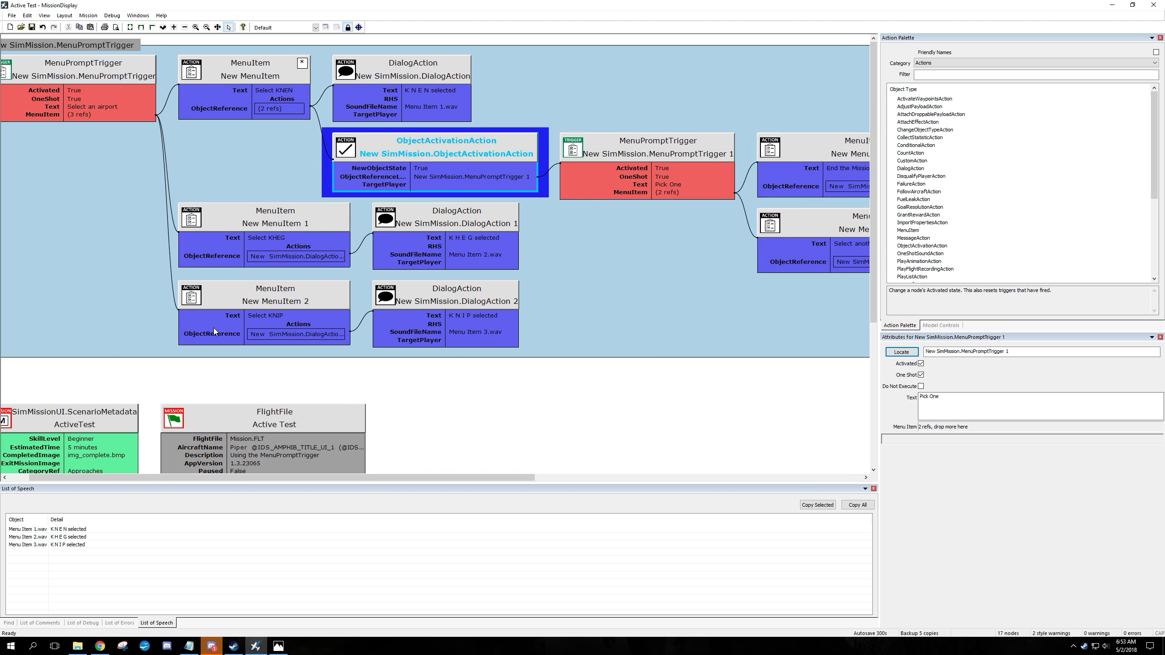
# - Clear the Activated option of the "Pick One" MenuPromptTrigger
pyautogui.scroll(-3, 213, 328)
pyautogui.scroll(3, 483, 222)
pyautogui.click(671, 169)
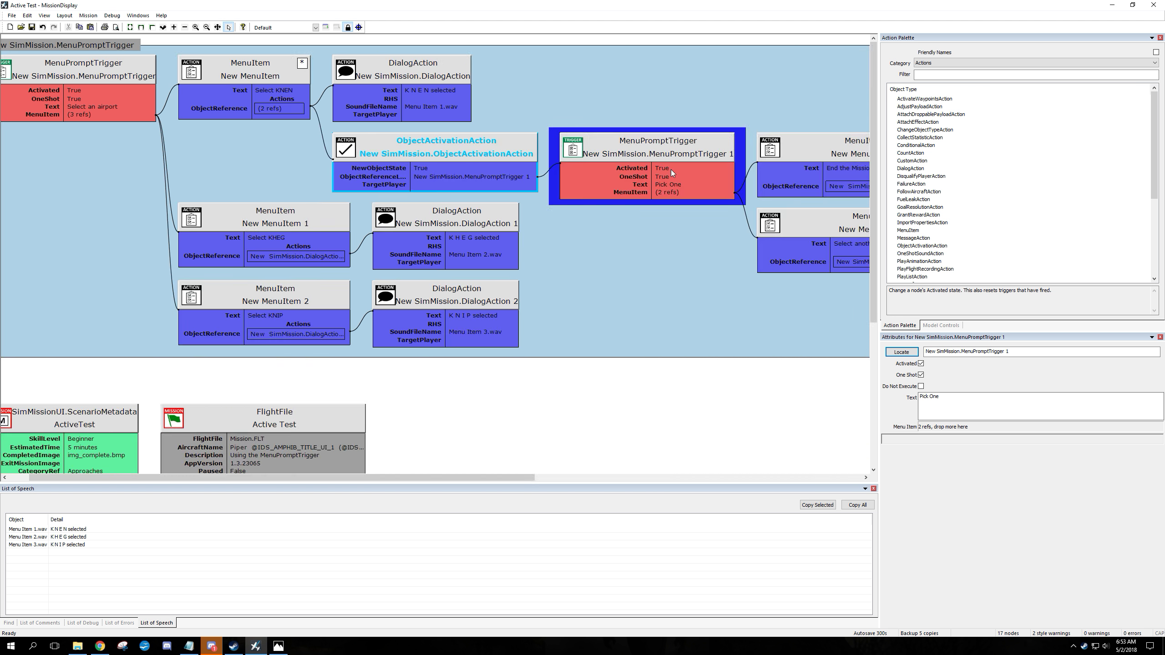
pyautogui.click(921, 364)
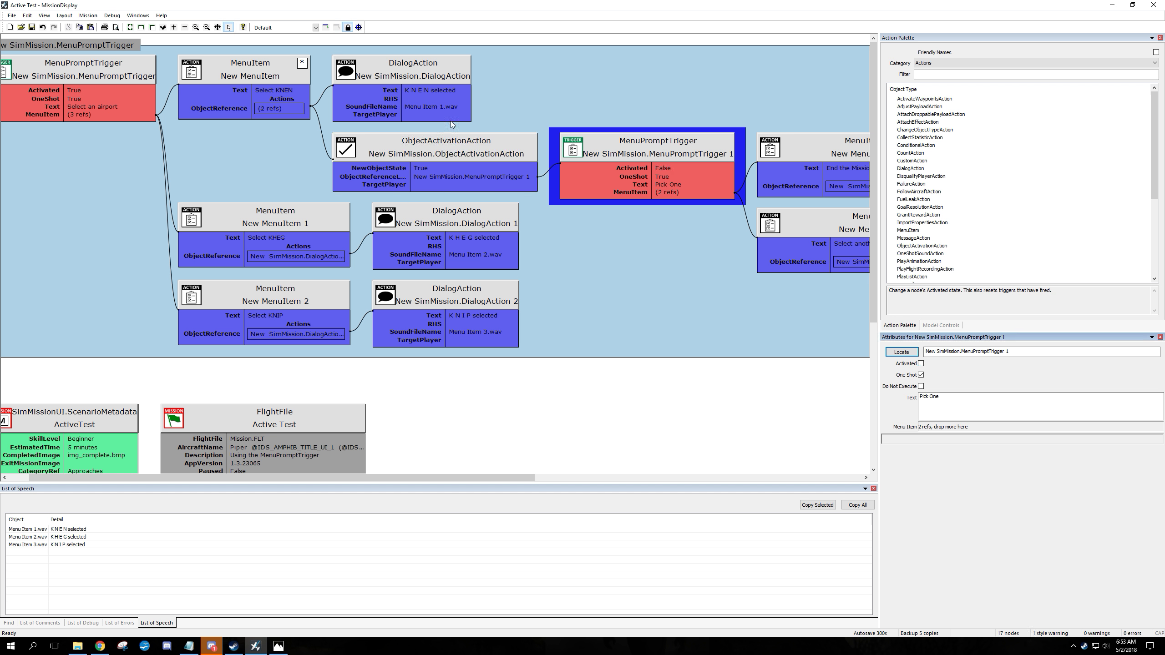
pyautogui.click(416, 153)
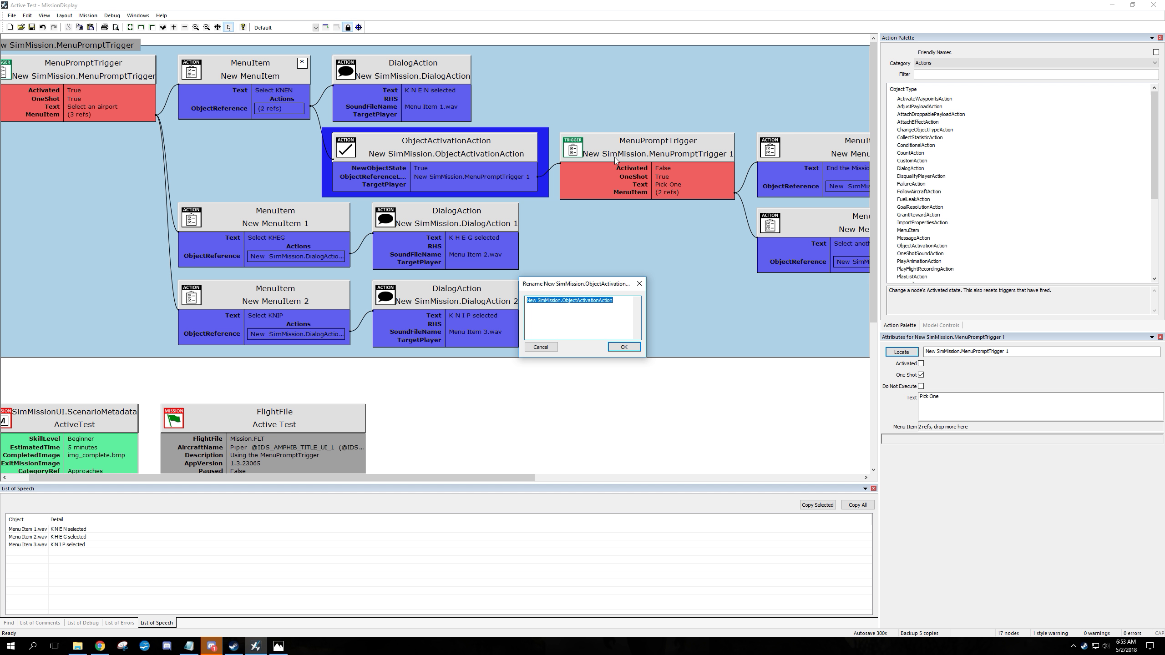
pyautogui.click(547, 350)
pyautogui.click(675, 185)
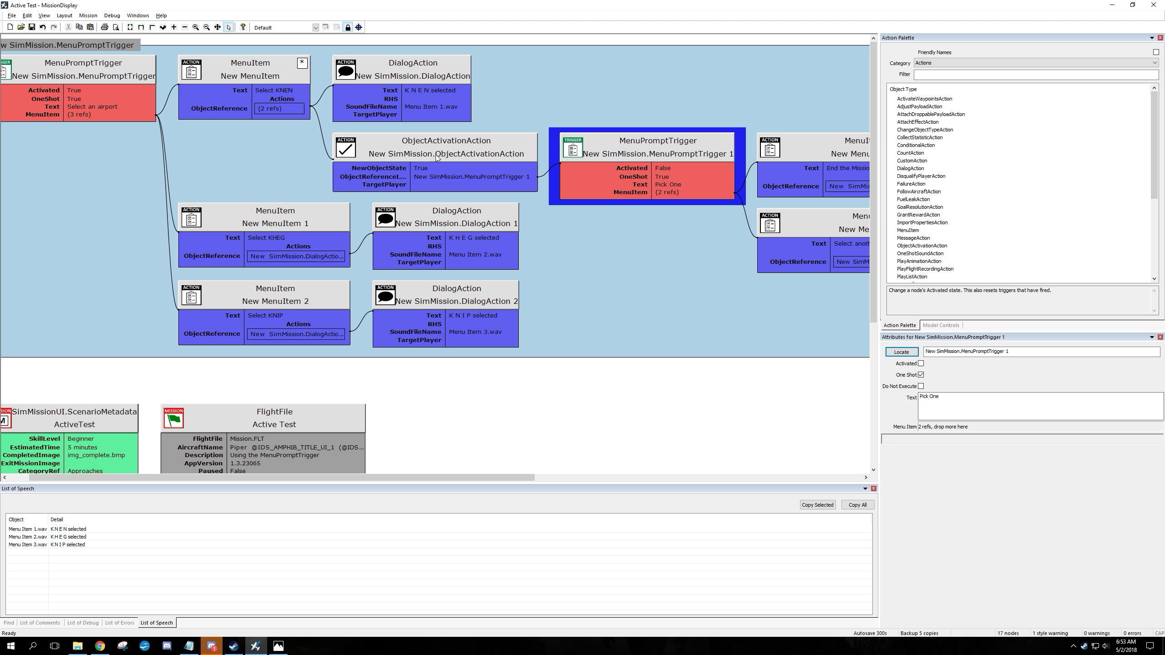
# - Attach the ObjectActivationAction that references the "Pick One" trigger to the actions of the "Select KHEG" and "Select KNIP" menu items, and save the mission
pyautogui.moveTo(436, 156); pyautogui.dragTo(339, 257)
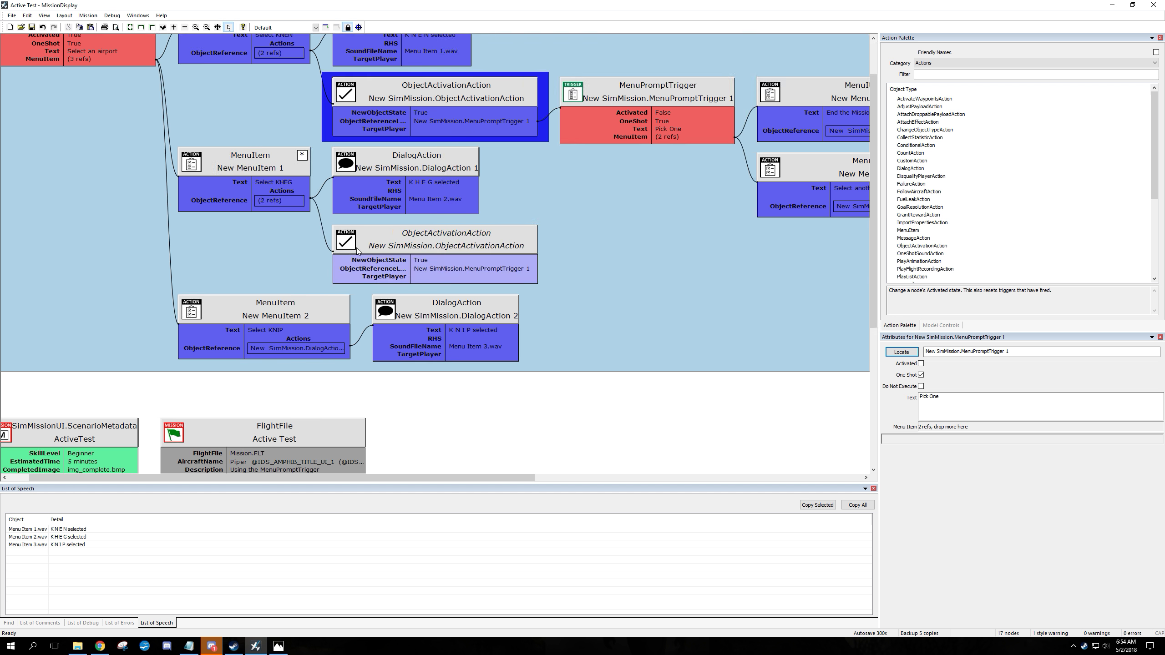
pyautogui.moveTo(308, 341); pyautogui.dragTo(308, 349)
pyautogui.scroll(-5, 845, 187)
pyautogui.scroll(5, 837, 283)
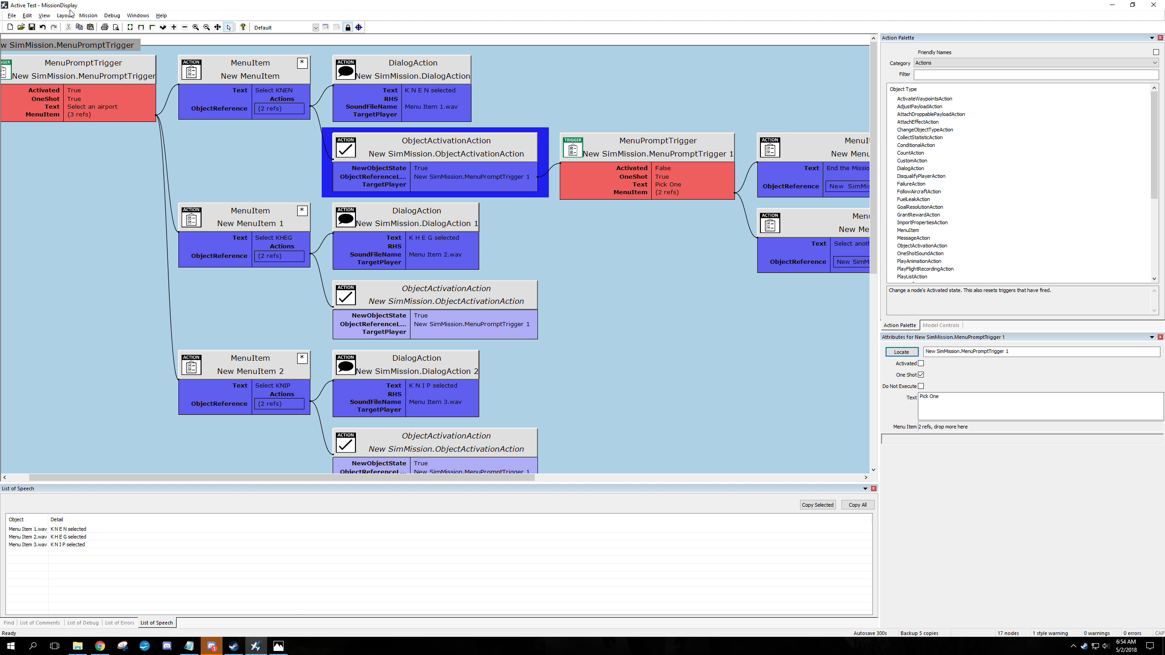
pyautogui.click(33, 28)
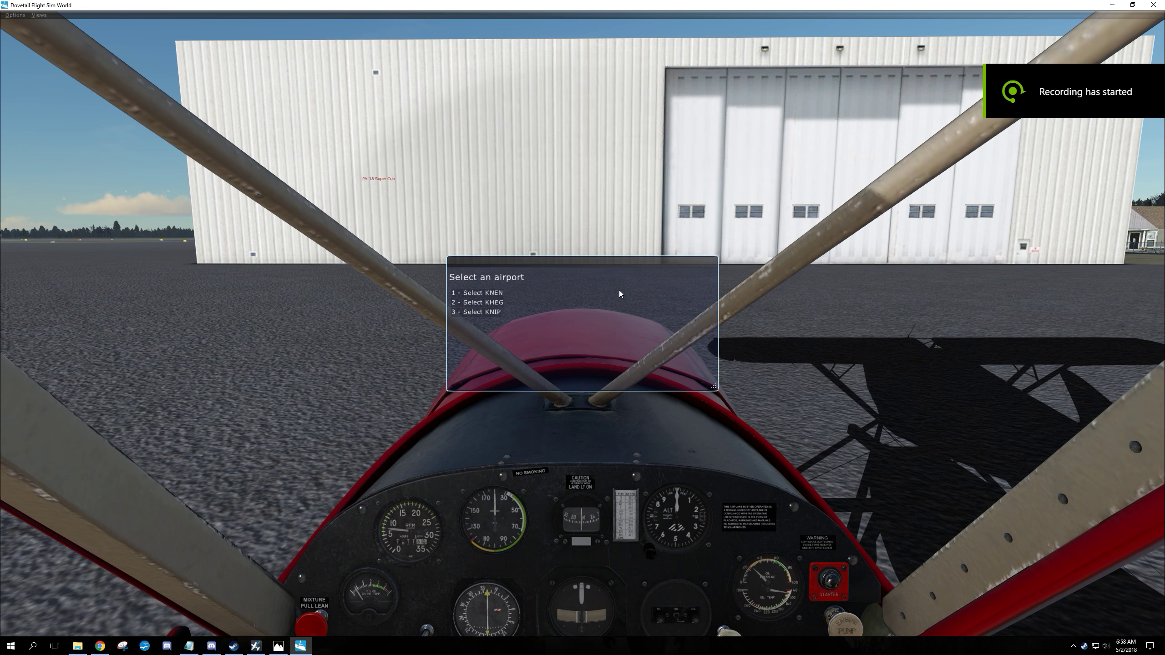
# - Test the mission in Flight Sim World by selecting KNEN, KHEG and KNIP in turn through "Select another airport", and finish with "End the Mission"
pyautogui.click(474, 295)
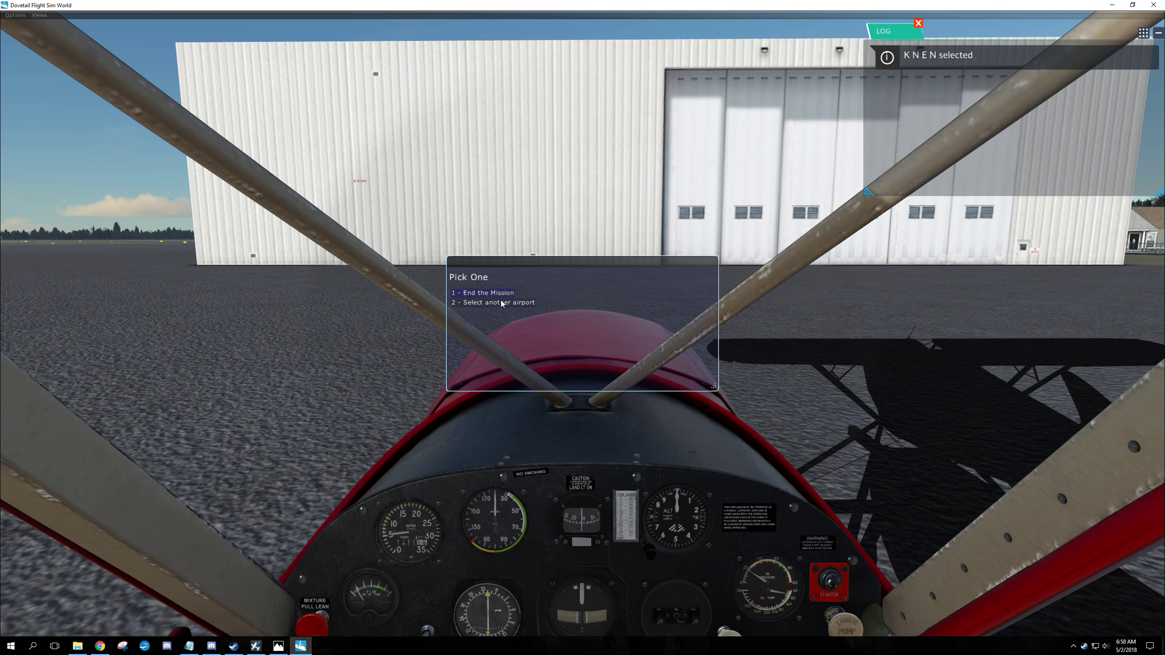
pyautogui.click(501, 303)
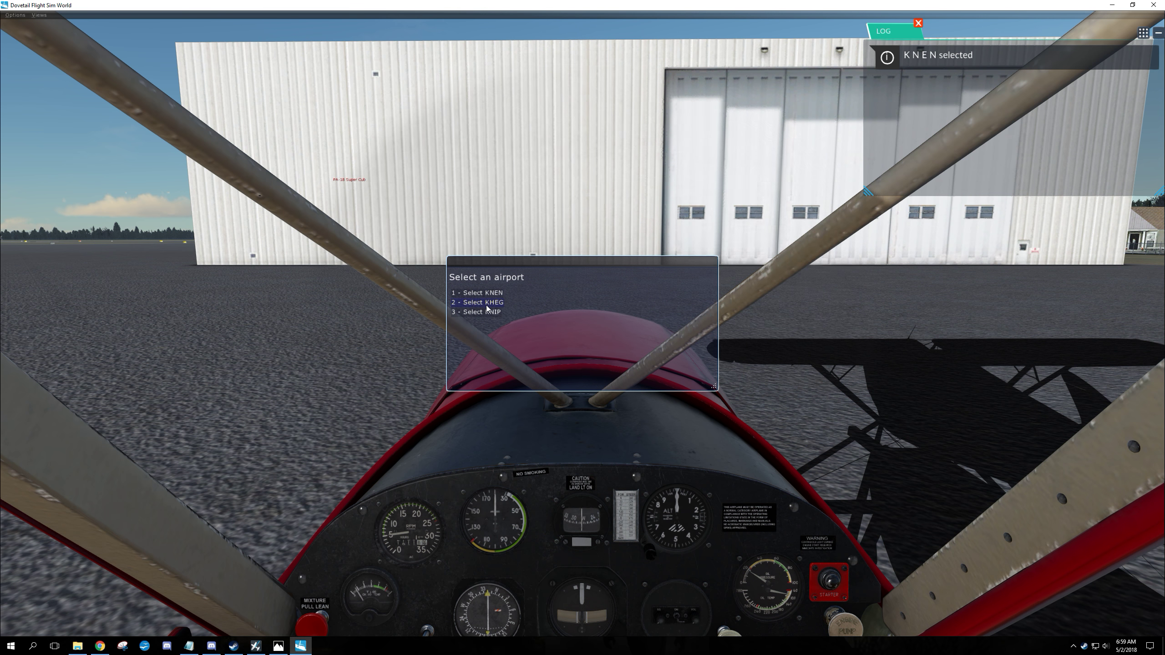
pyautogui.click(488, 303)
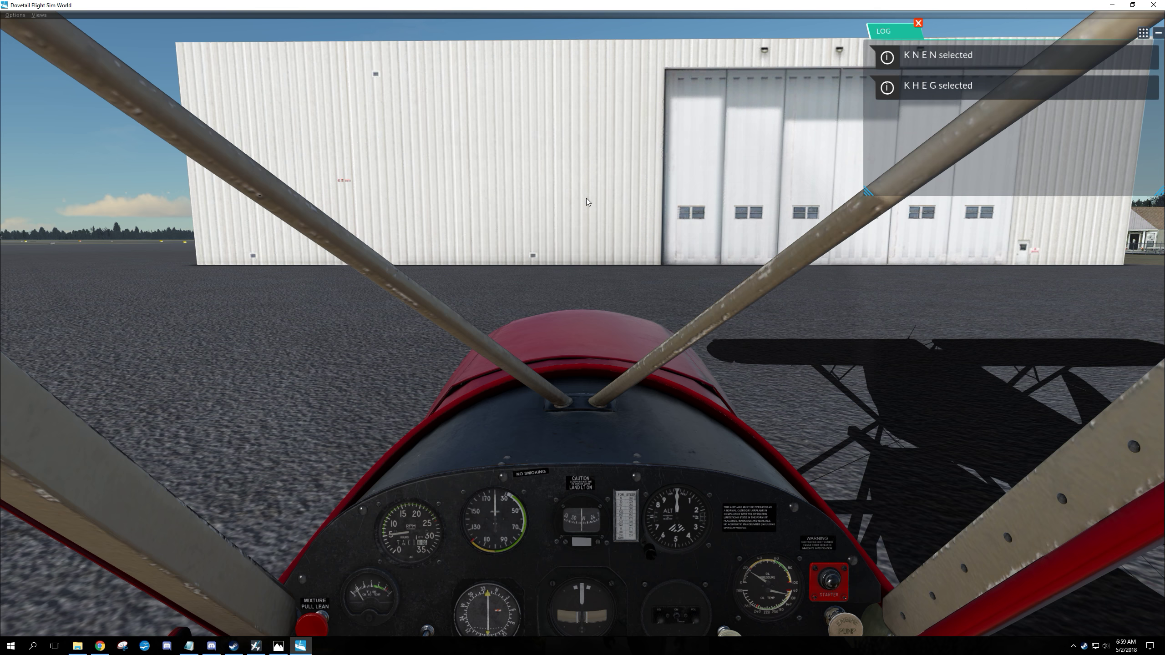
pyautogui.click(501, 306)
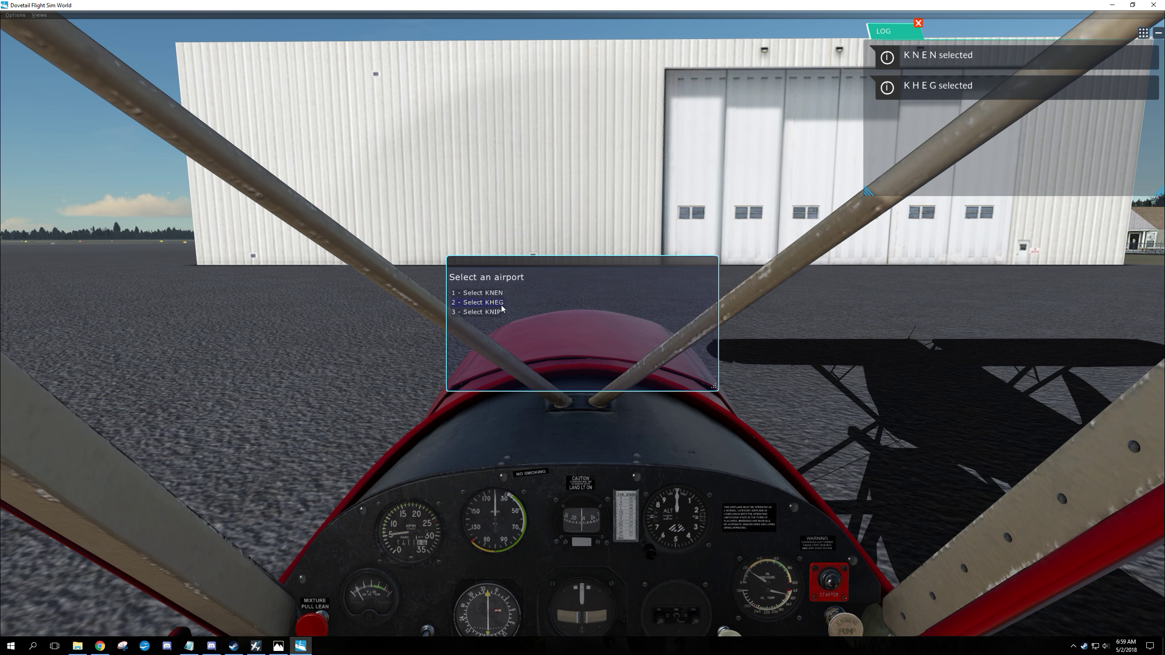
pyautogui.click(488, 312)
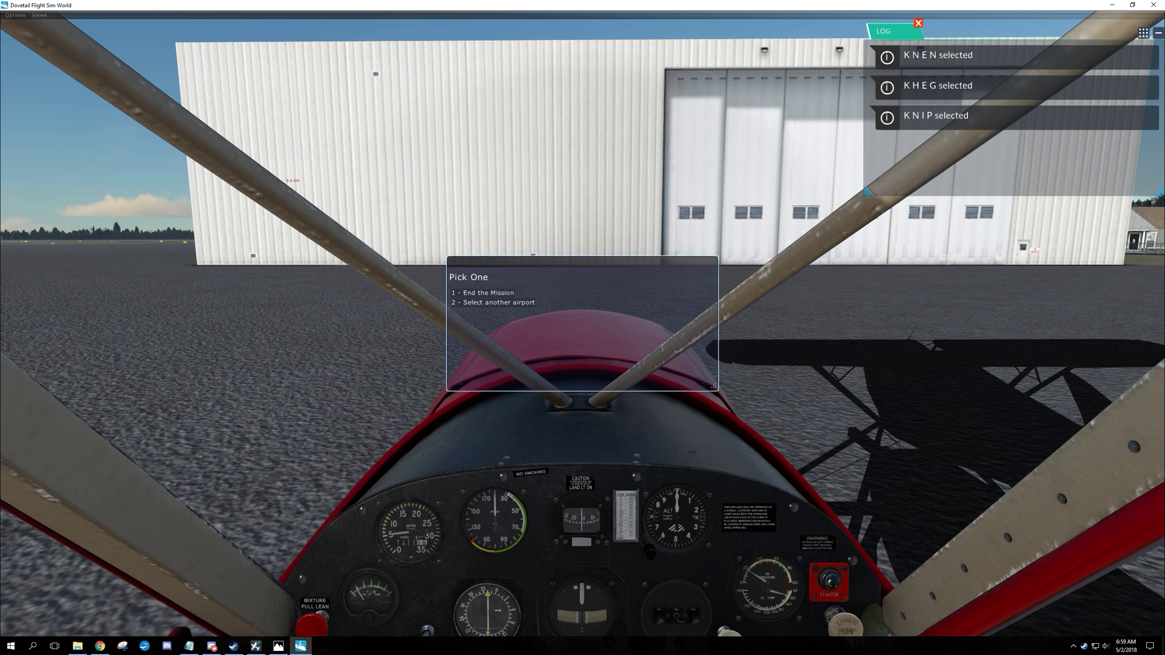
pyautogui.click(473, 296)
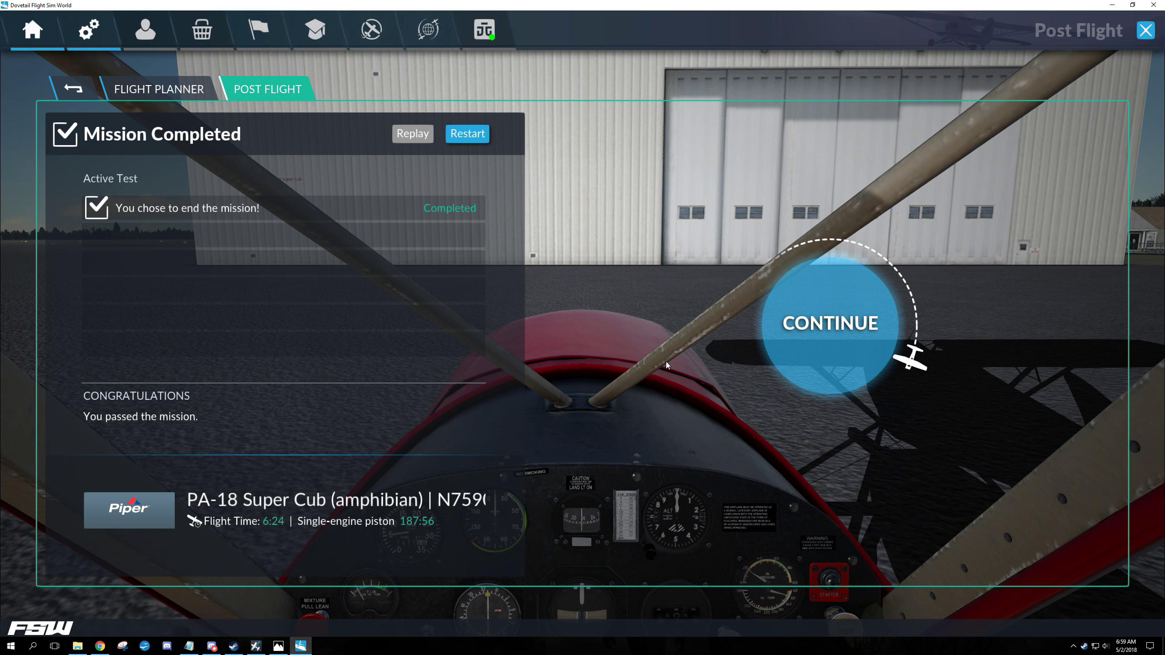